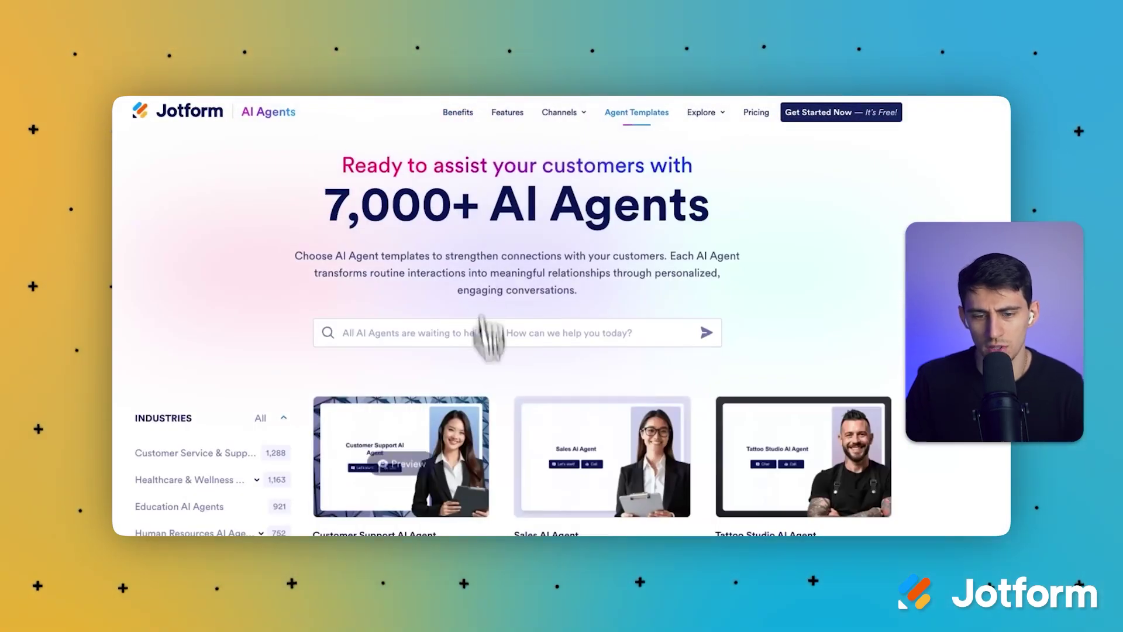
Browse the agent templates and start a new agent from the Sales AI Agent template.
scroll(489, 338, down, 1)
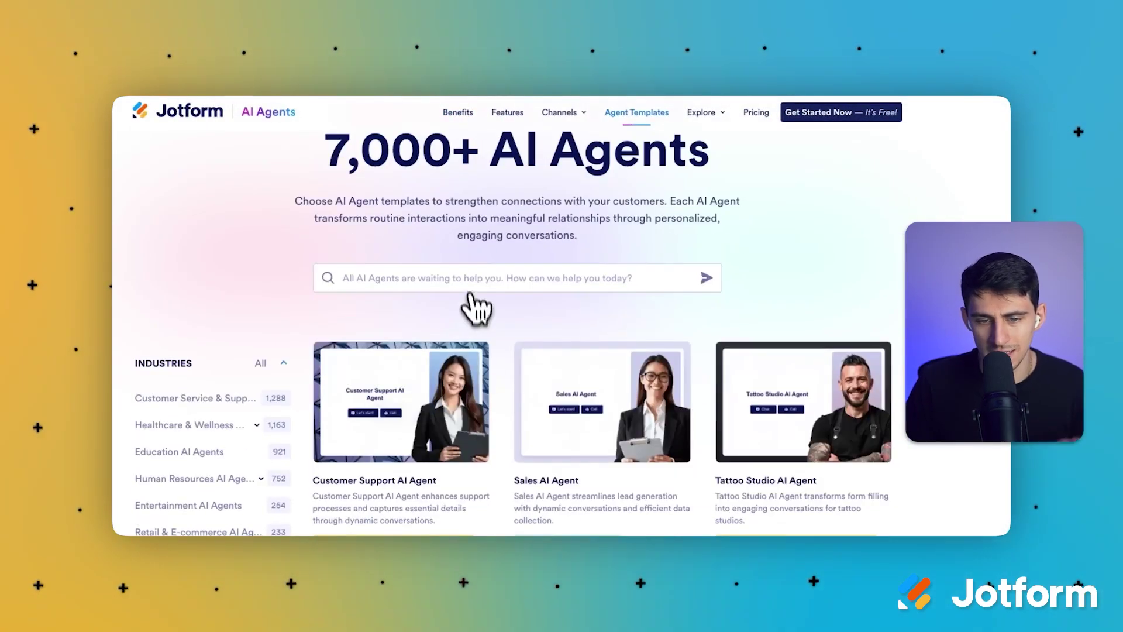
click(456, 284)
click(241, 270)
scroll(240, 271, down, 2)
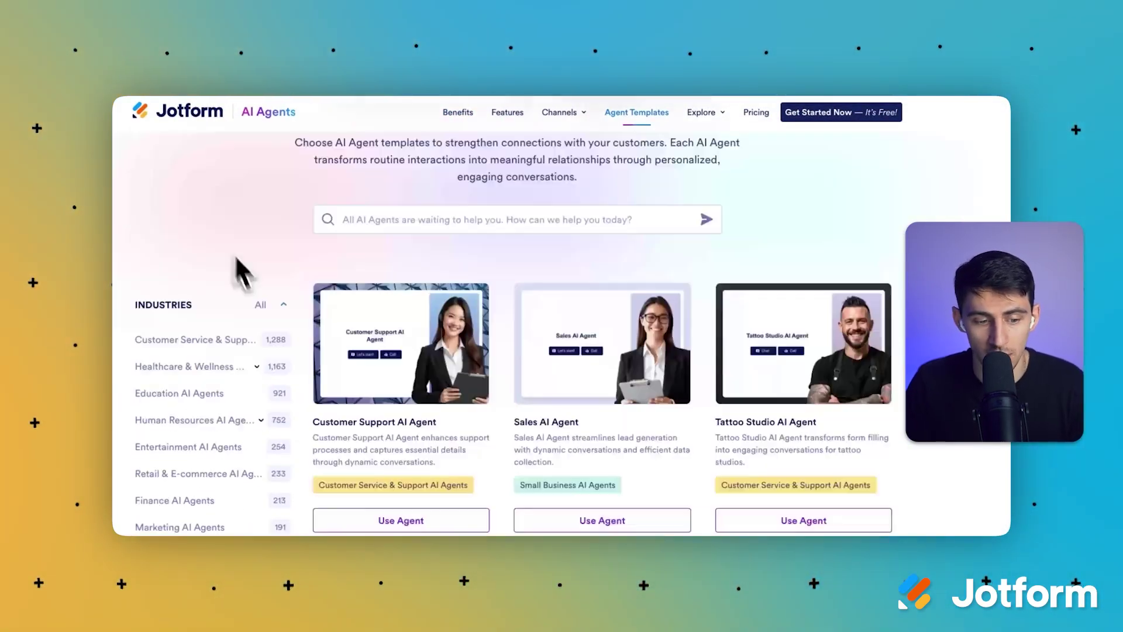
scroll(743, 279, up, 1)
scroll(601, 230, down, 2)
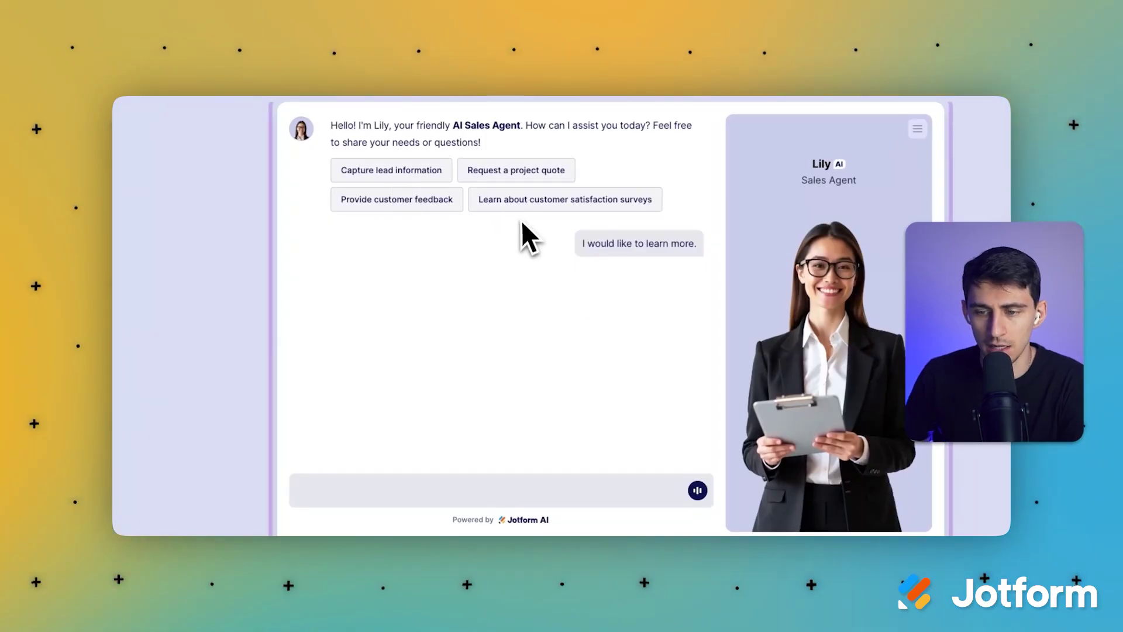
Apply the teal colour scheme to the agent in the Designer.
click(509, 182)
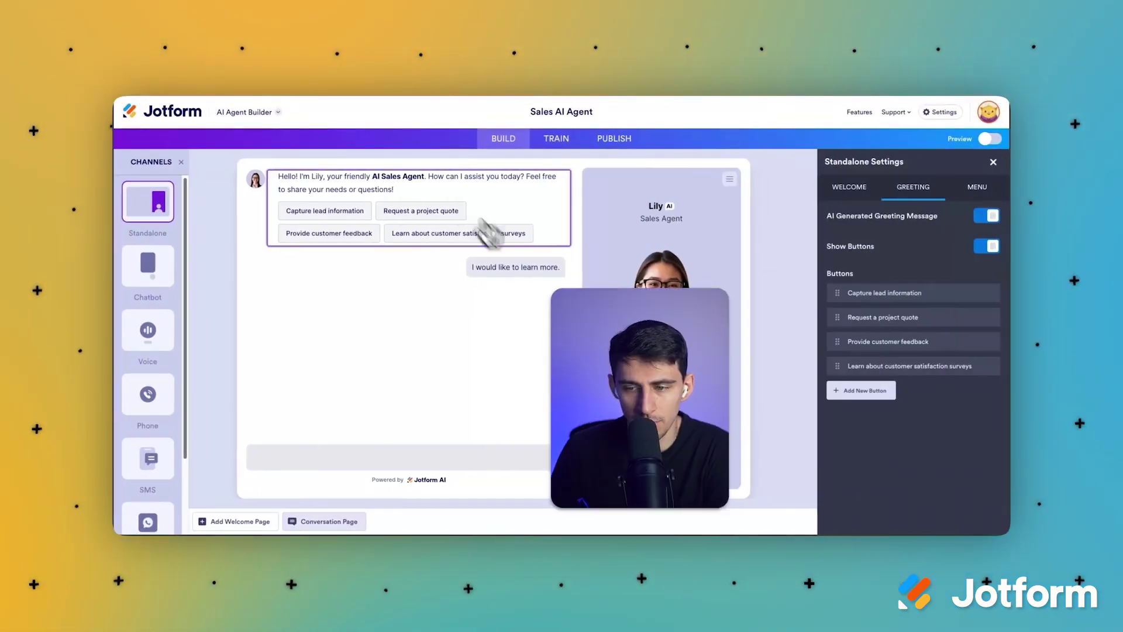
click(993, 162)
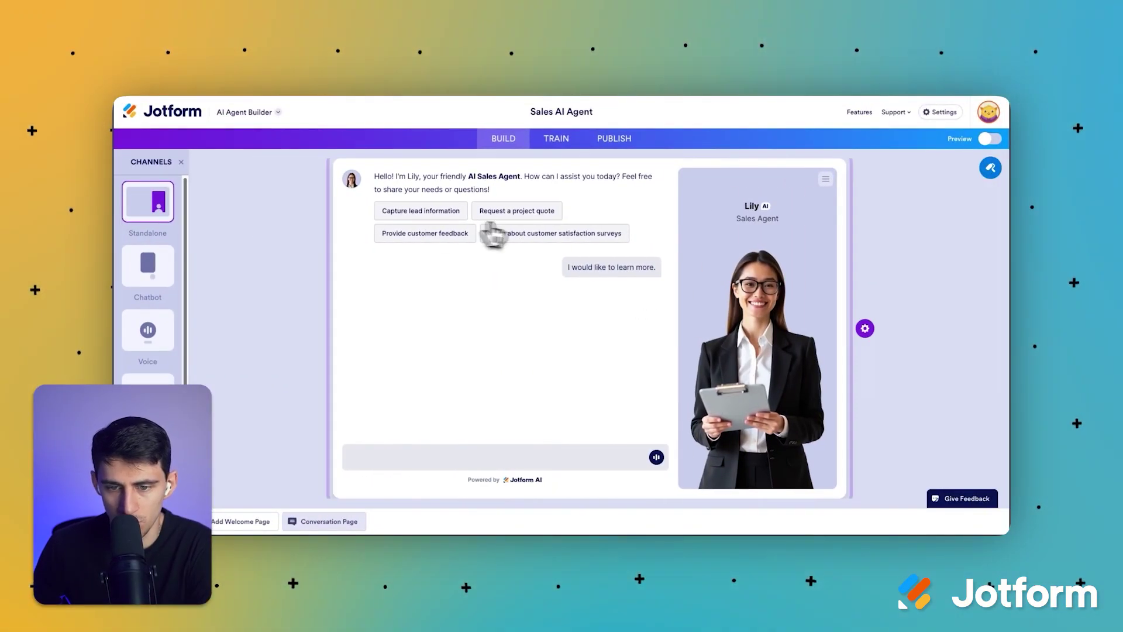
click(740, 234)
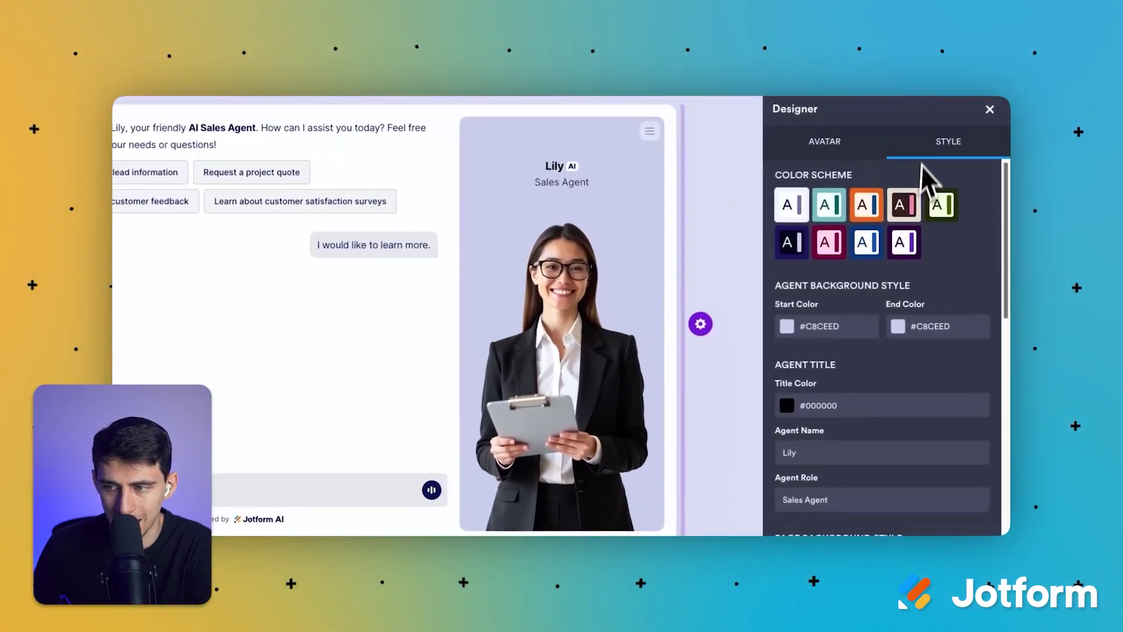
click(784, 208)
click(860, 244)
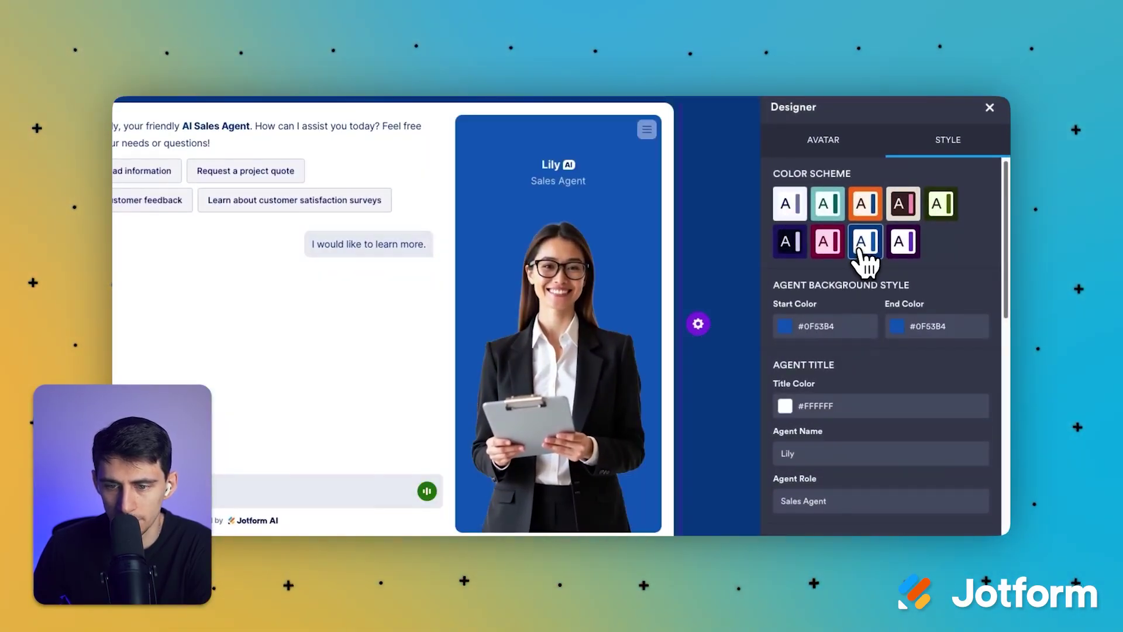
click(828, 205)
Choose a male businessman avatar from the avatar gallery.
click(823, 141)
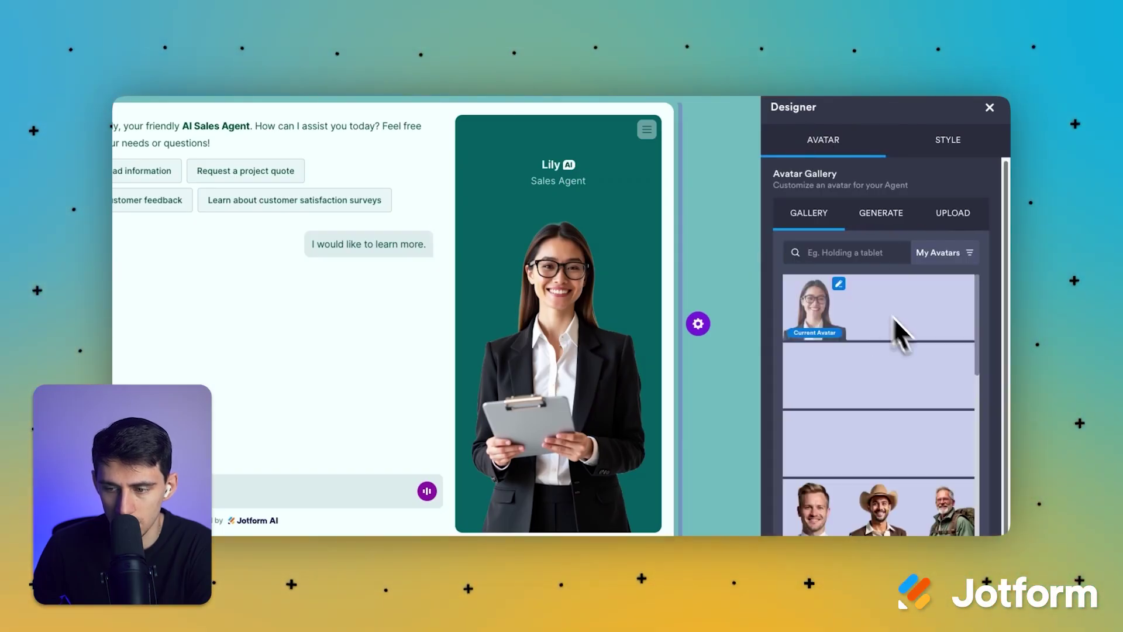
scroll(924, 351, down, 2)
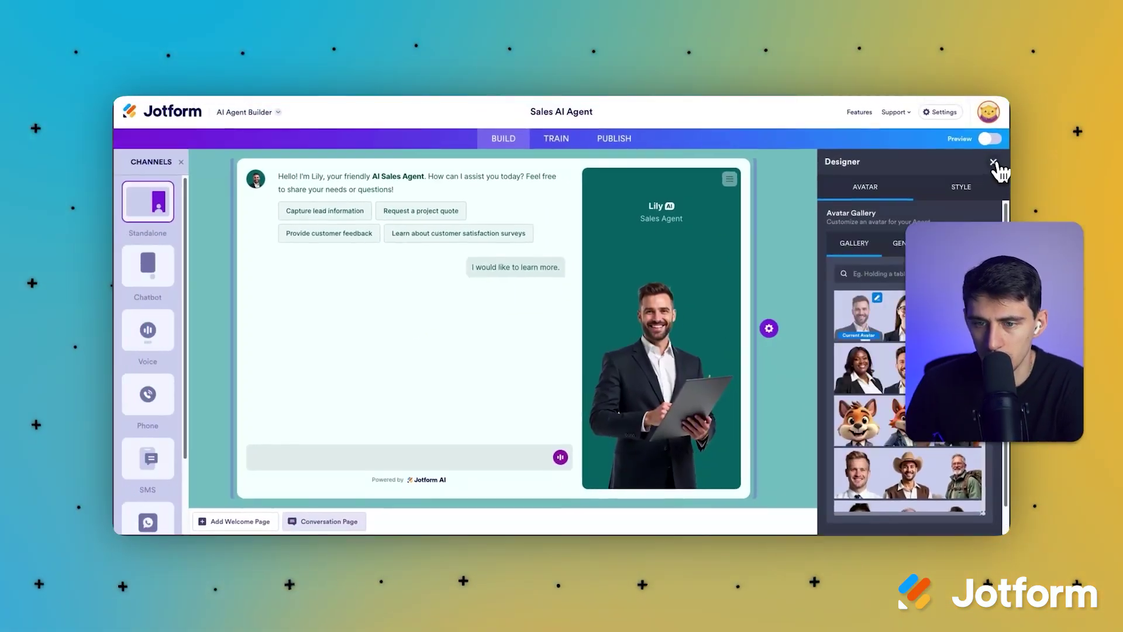
click(994, 162)
Rename the agent to 'Mark' in the AI Persona settings.
click(556, 139)
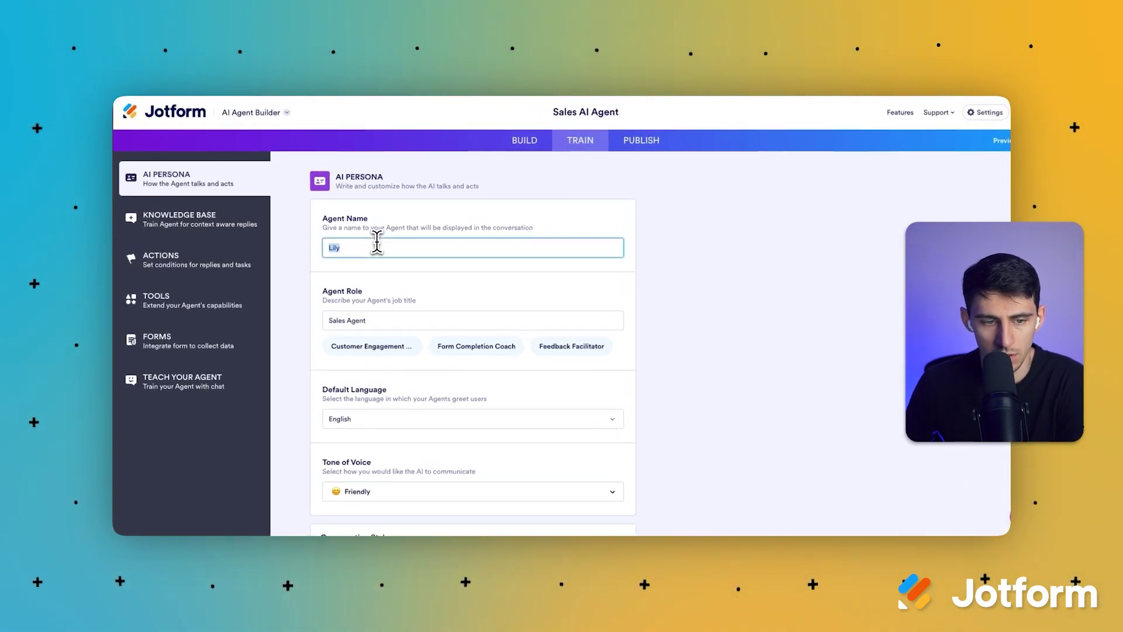
text(Mark)
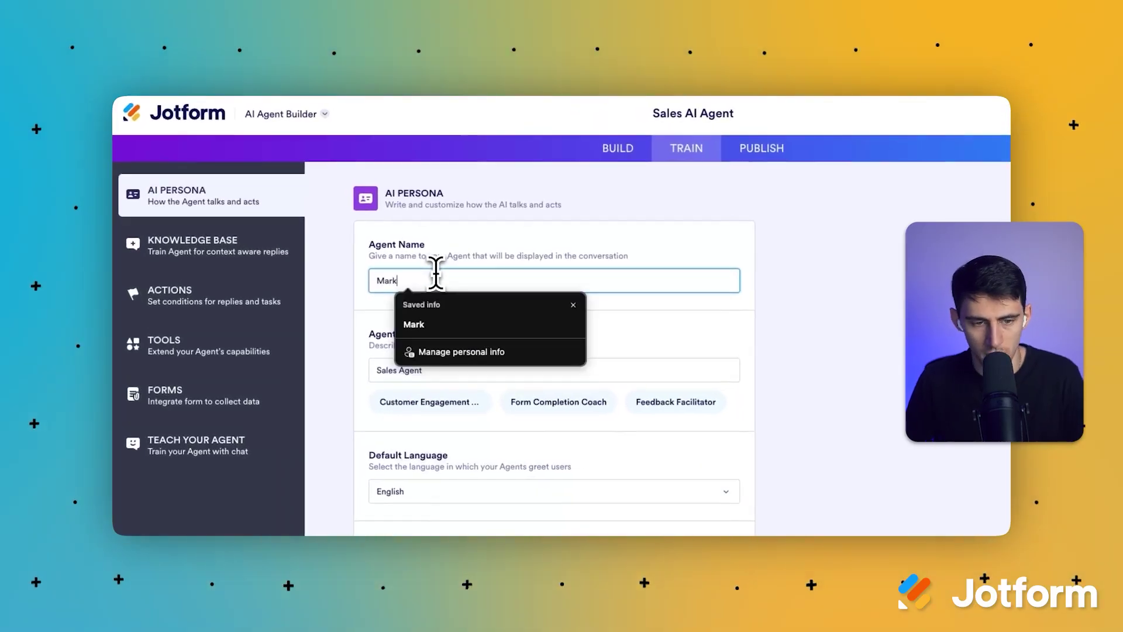
click(374, 224)
scroll(389, 419, down, 3)
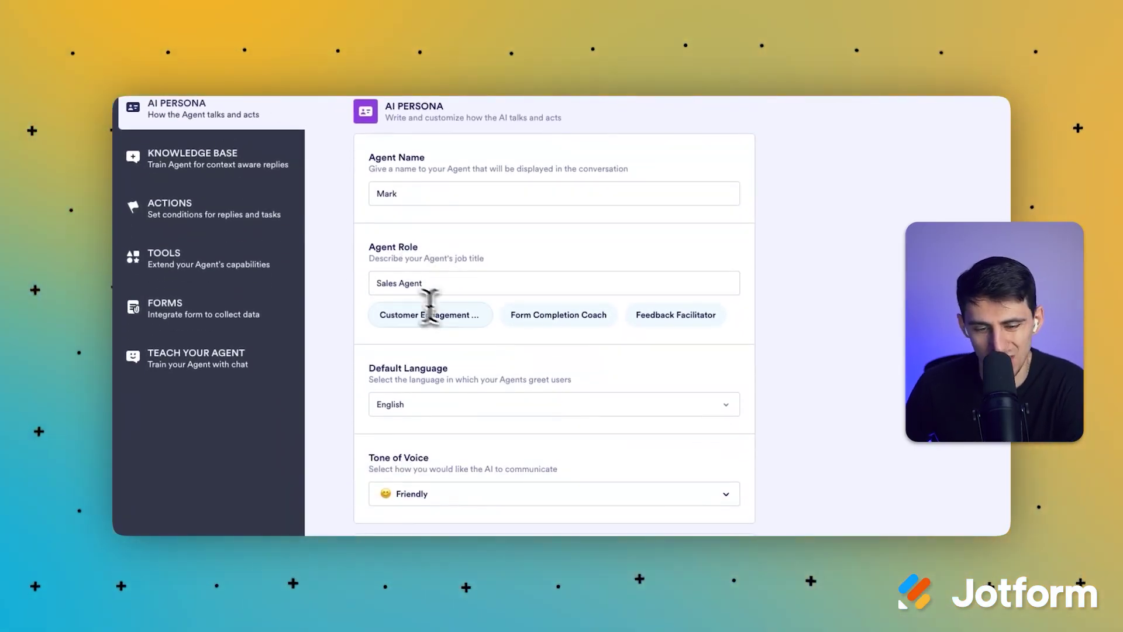
scroll(434, 364, down, 5)
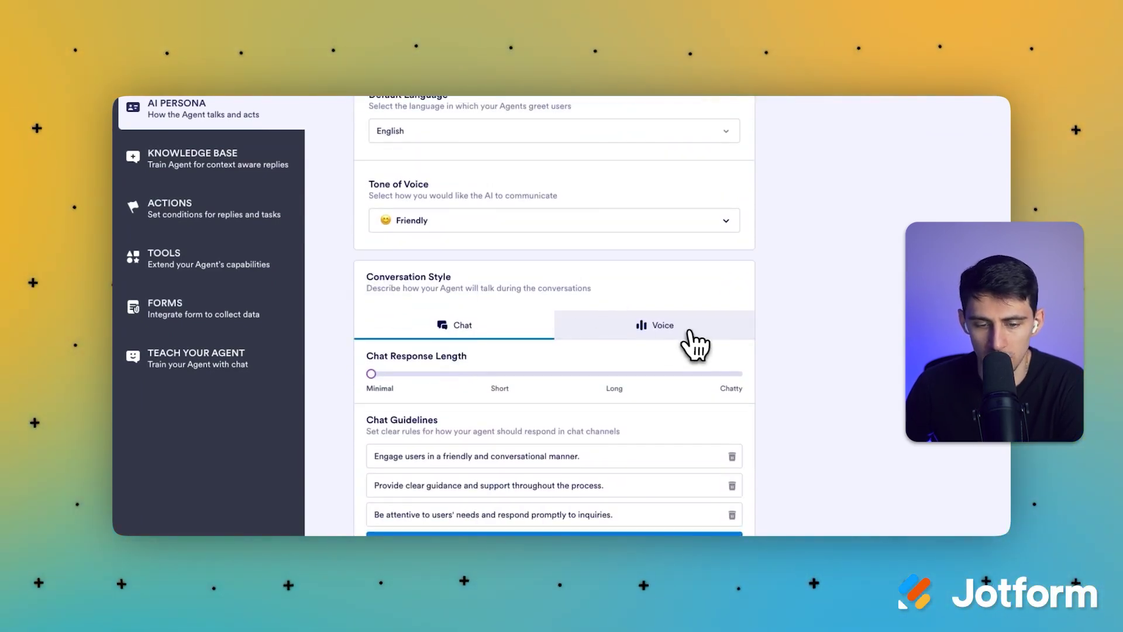
Replace the Aria voice with Liam, the young American male voice.
click(691, 332)
click(480, 329)
click(639, 331)
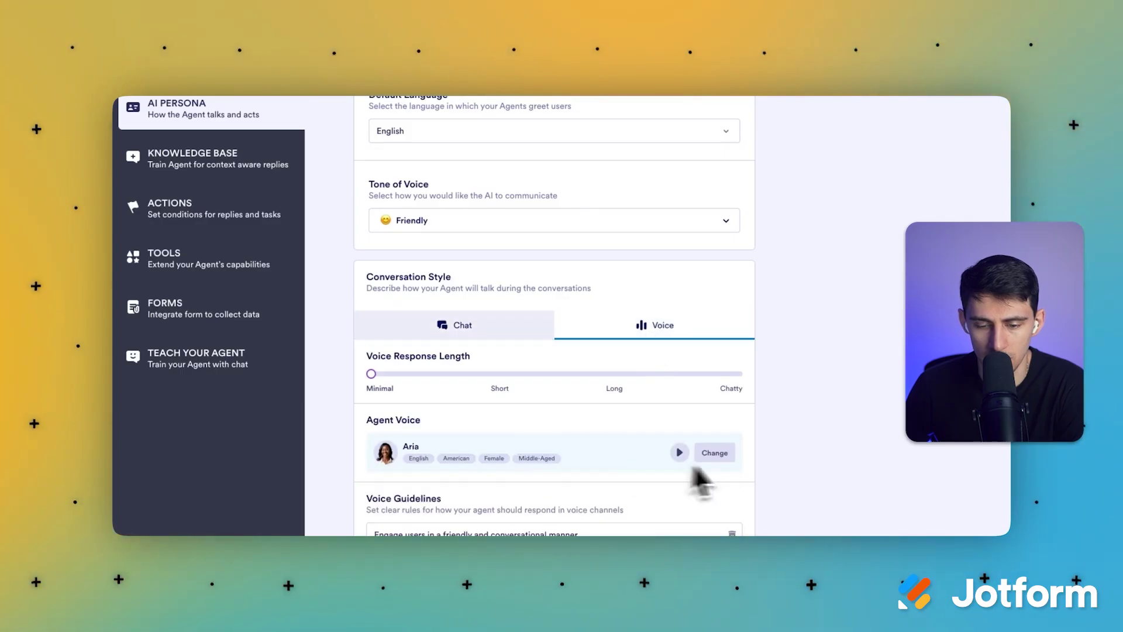
click(715, 453)
scroll(562, 398, down, 2)
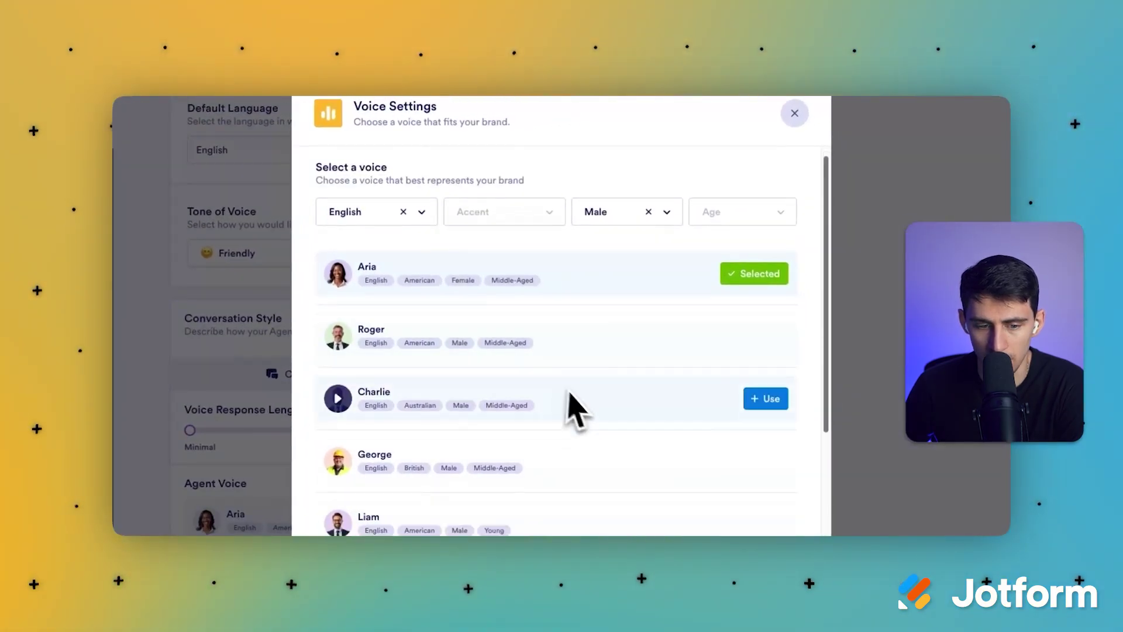
scroll(544, 378, down, 3)
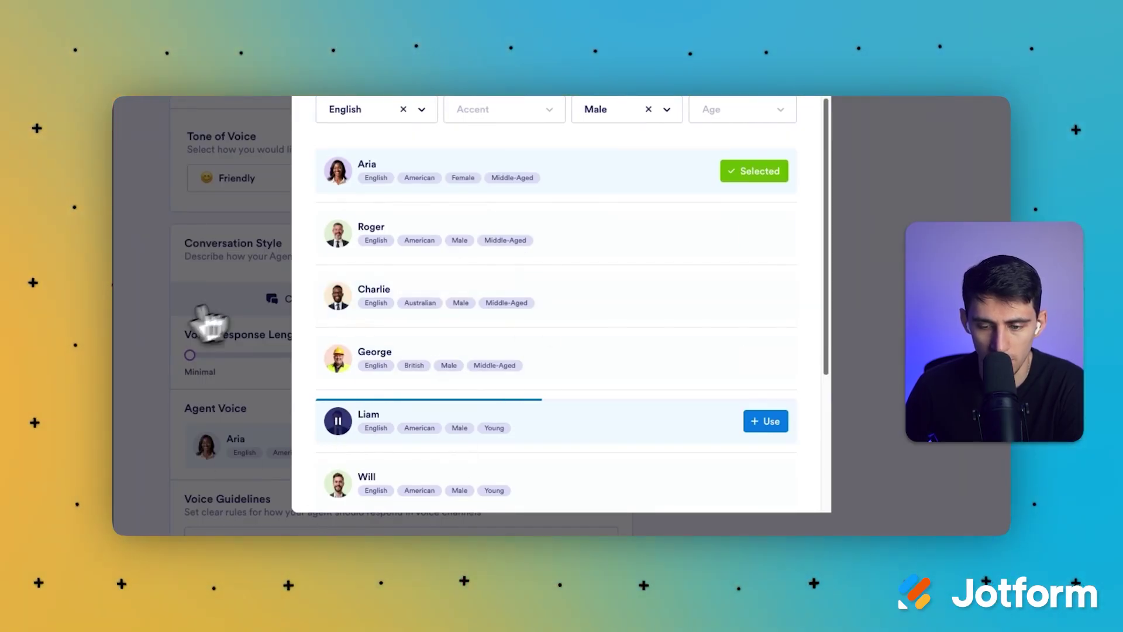
click(772, 421)
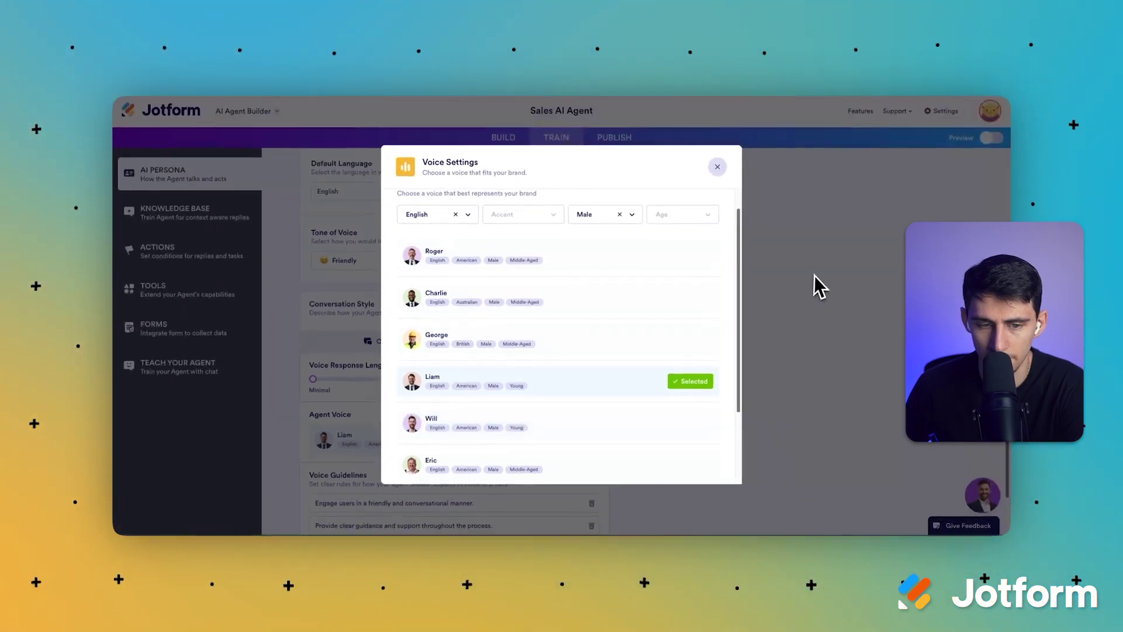
click(948, 213)
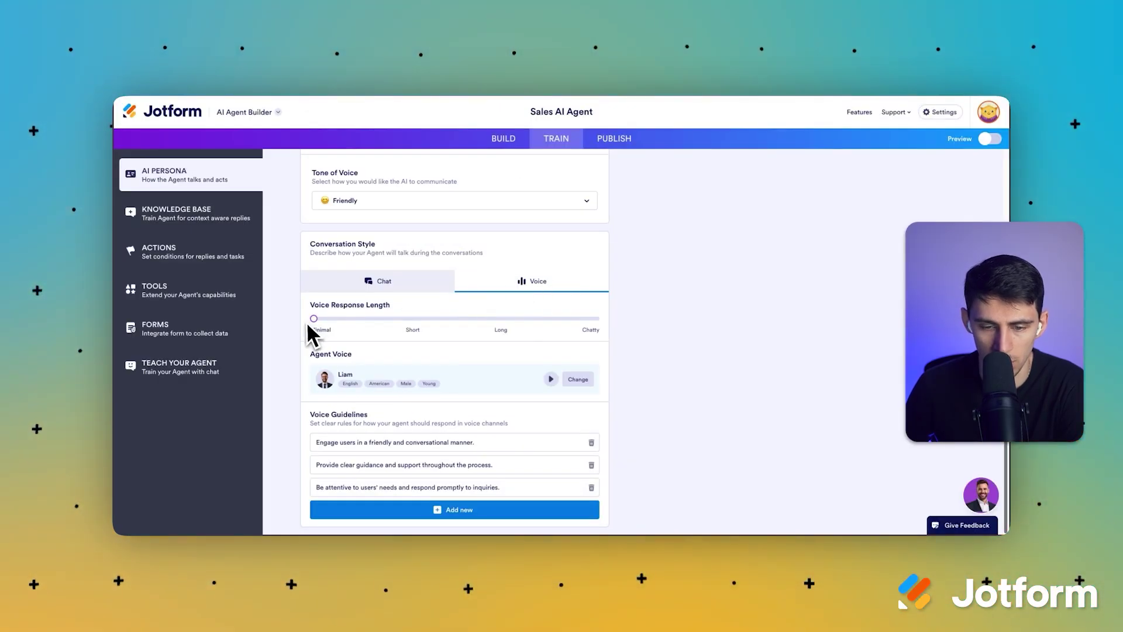
click(395, 281)
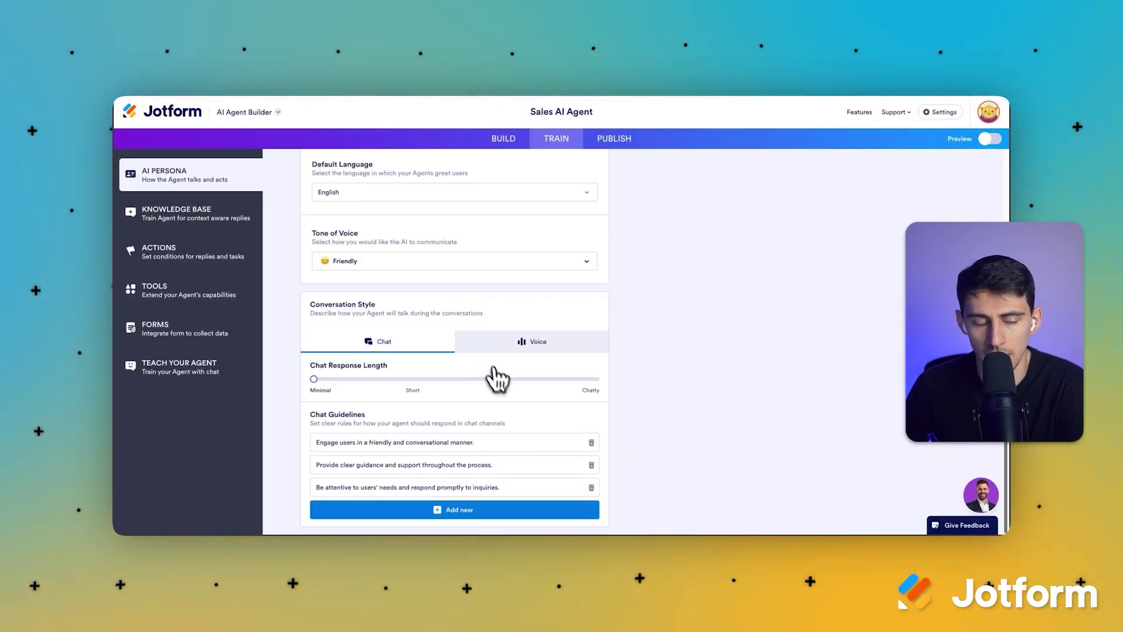
Open the knowledge base and look over the general Knowledge entry.
click(240, 217)
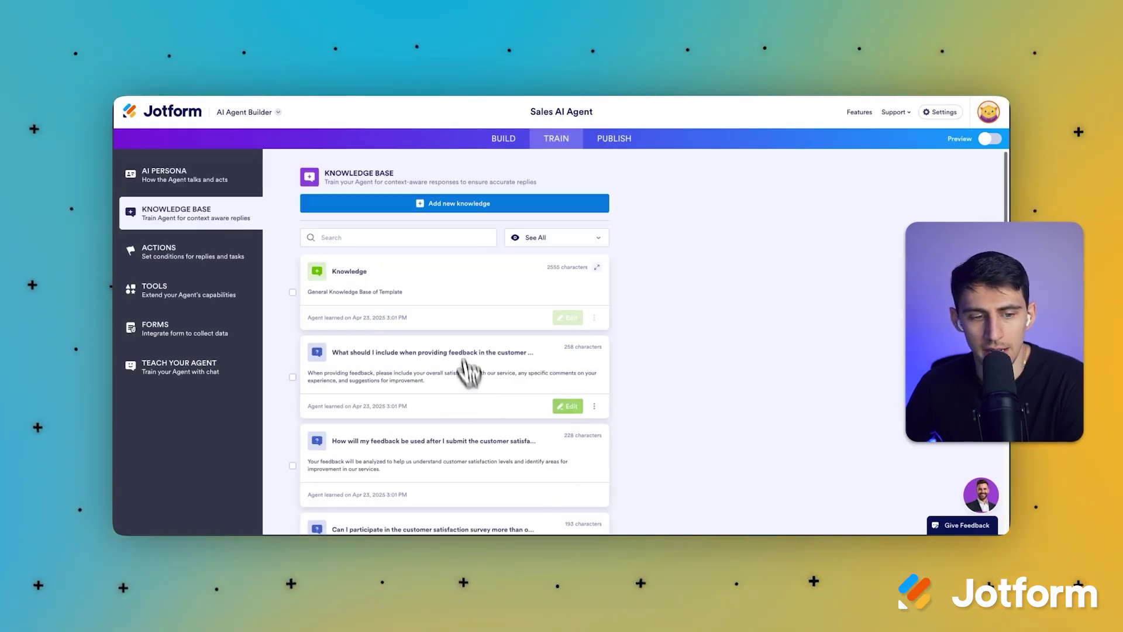
click(563, 317)
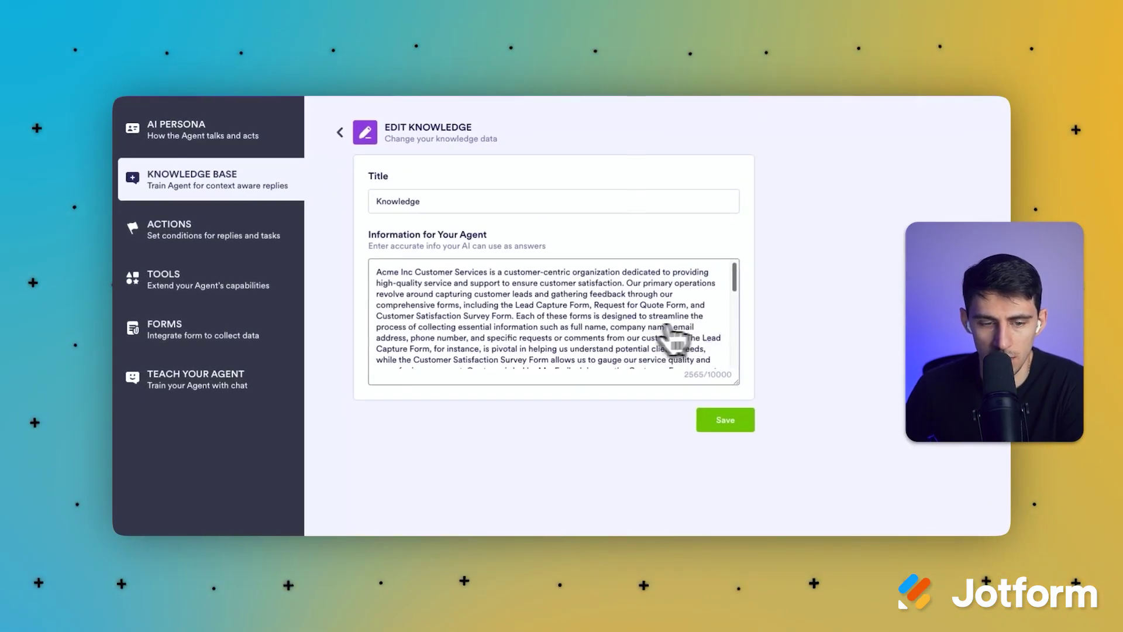
scroll(506, 335, down, 10)
scroll(553, 322, up, 10)
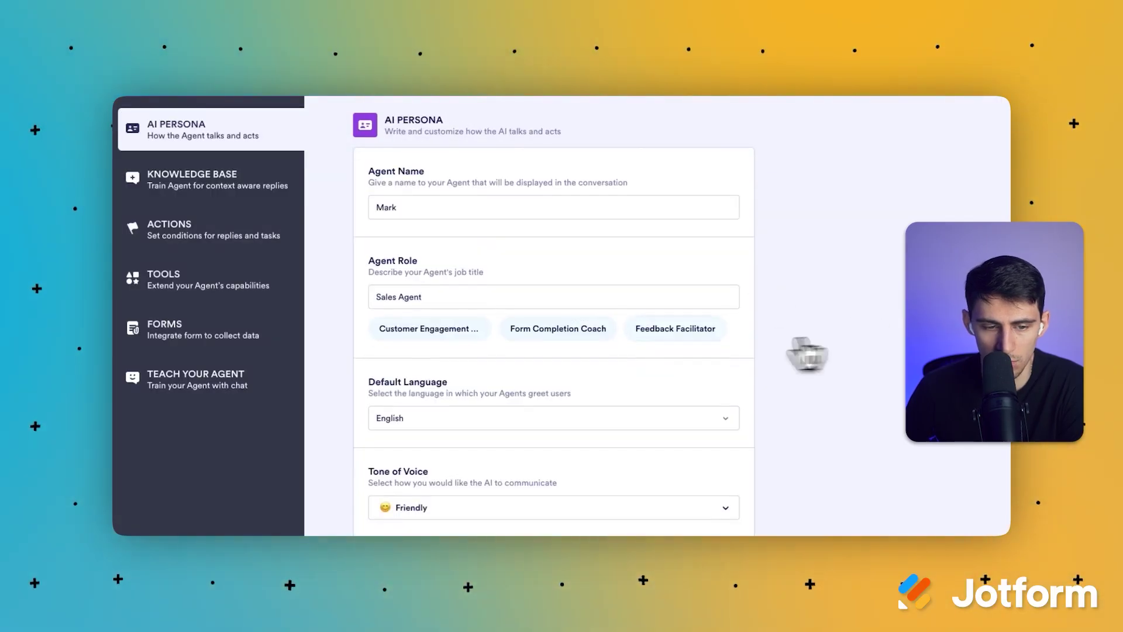
scroll(802, 351, down, 5)
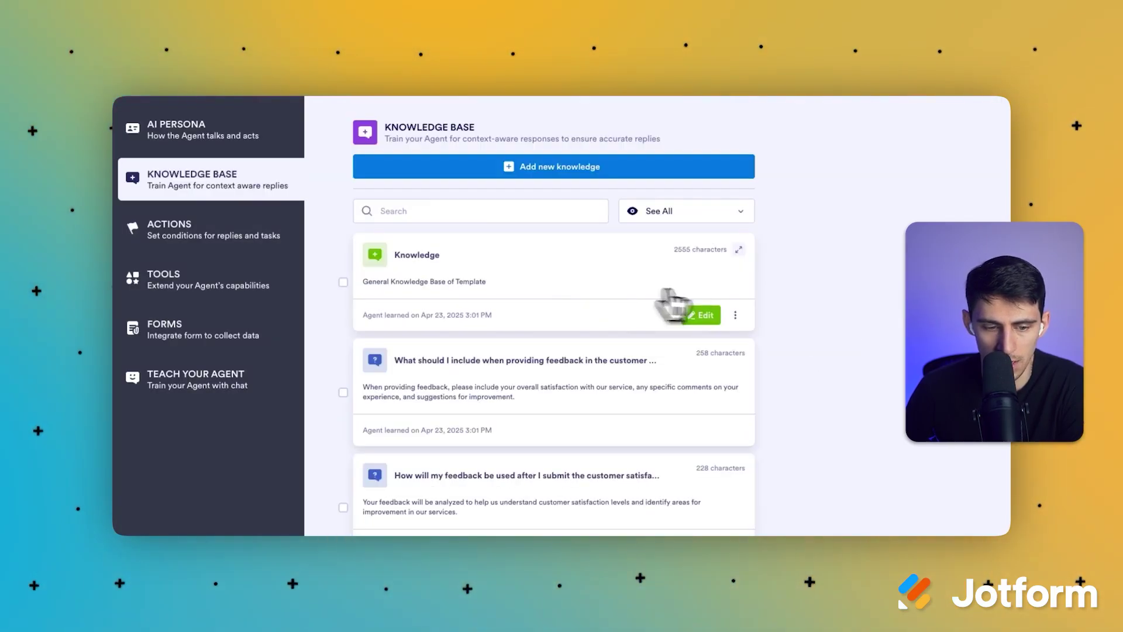
scroll(503, 310, down, 3)
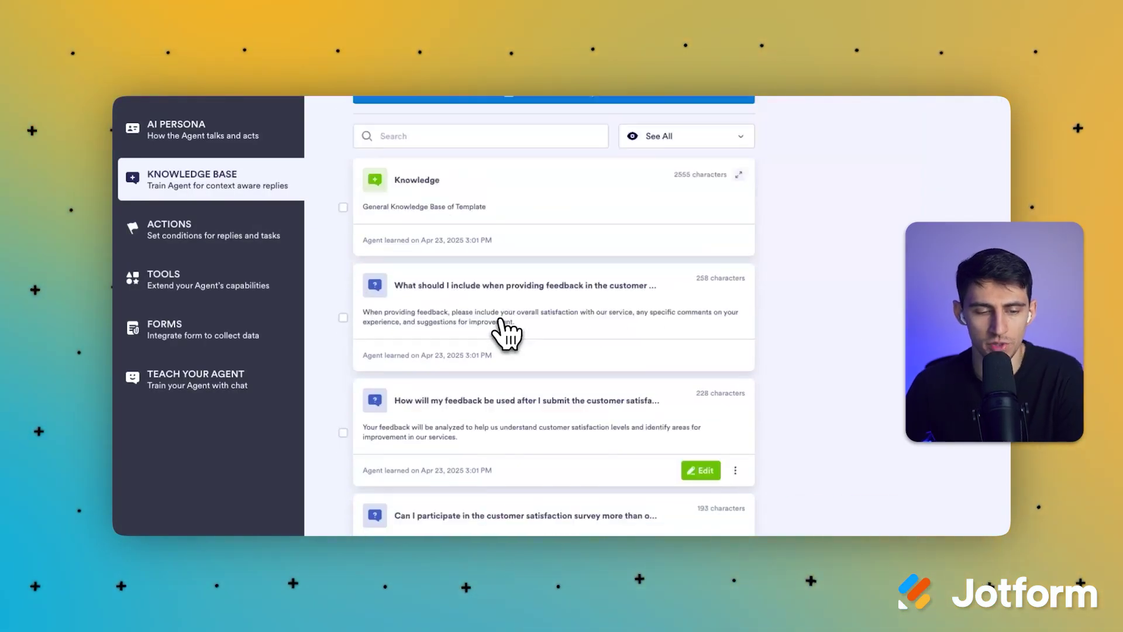
scroll(504, 332, up, 2)
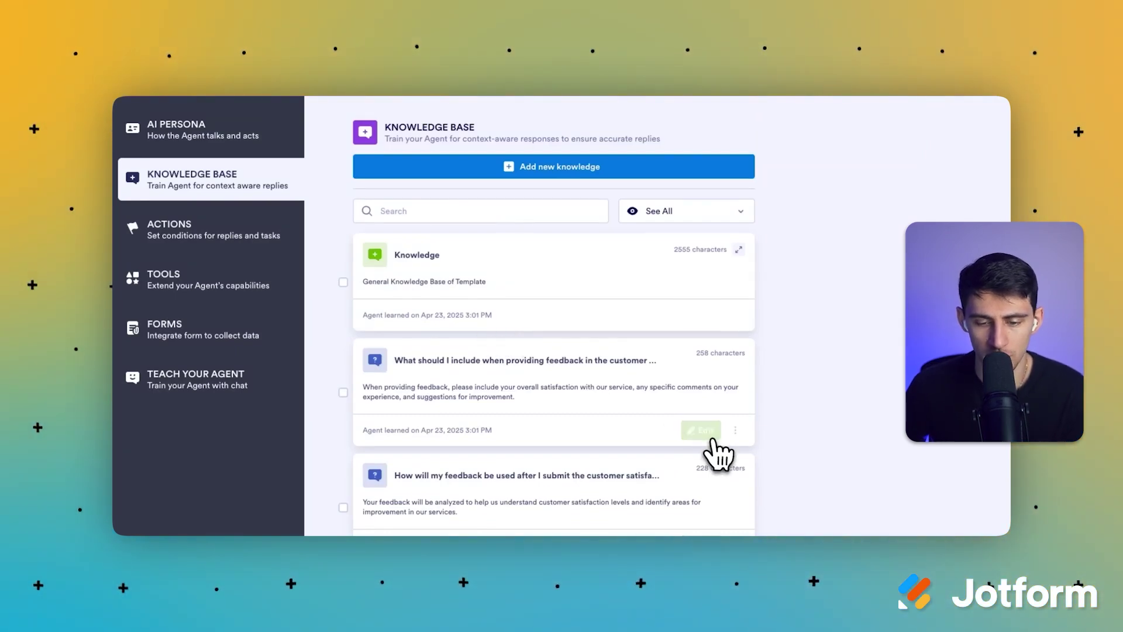
Review the customer-feedback knowledge entry's question and answer text.
click(707, 433)
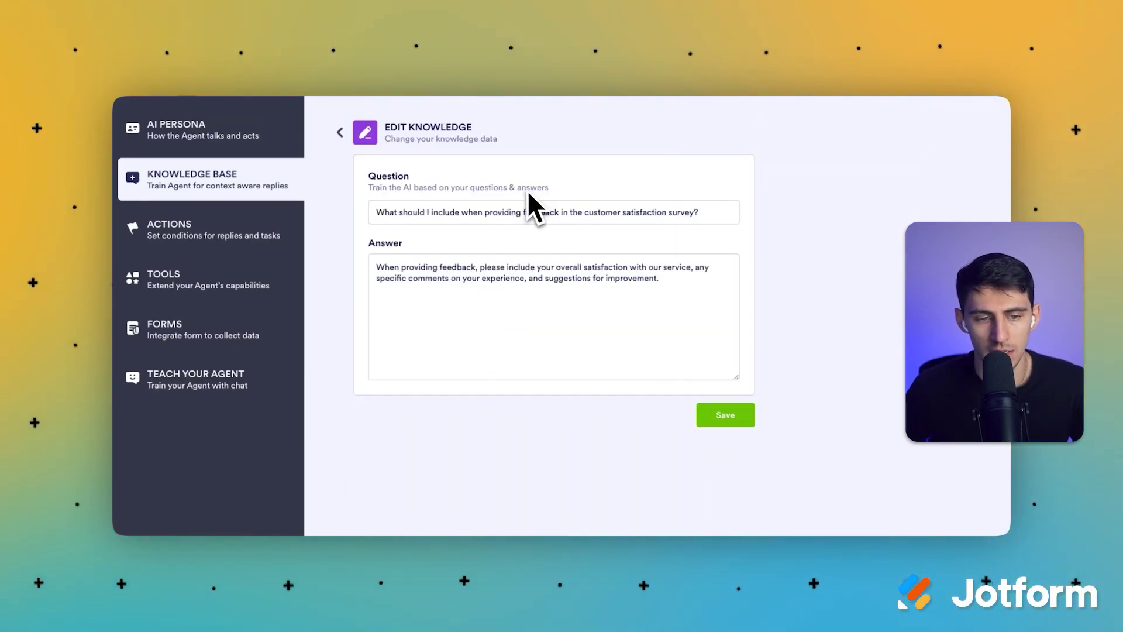
click(511, 216)
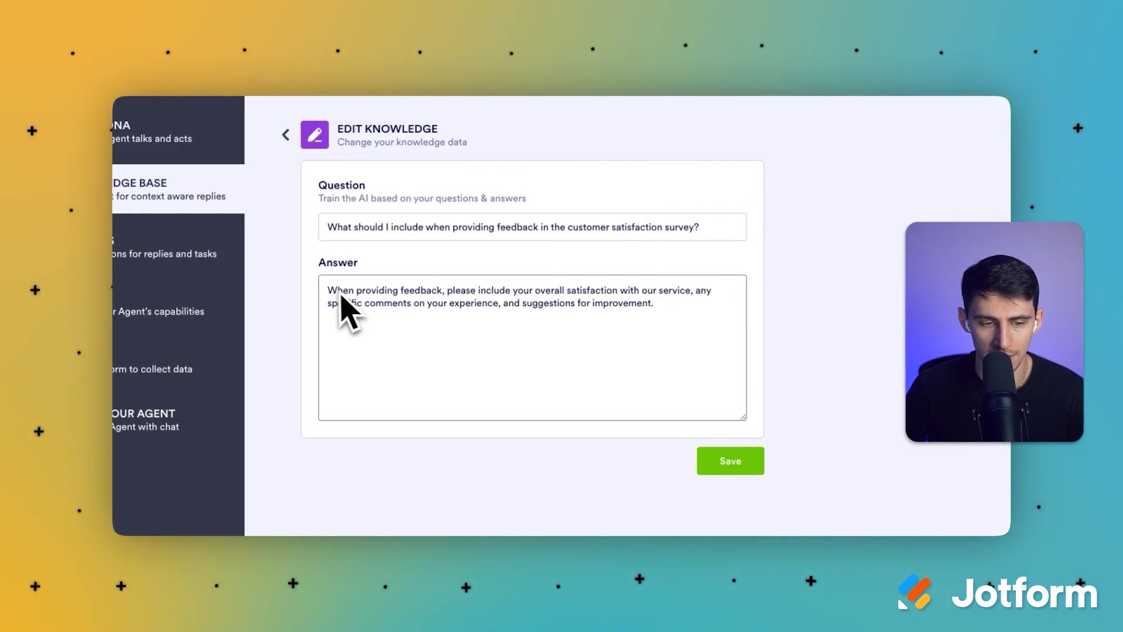
drag(329, 291, 706, 306)
click(789, 324)
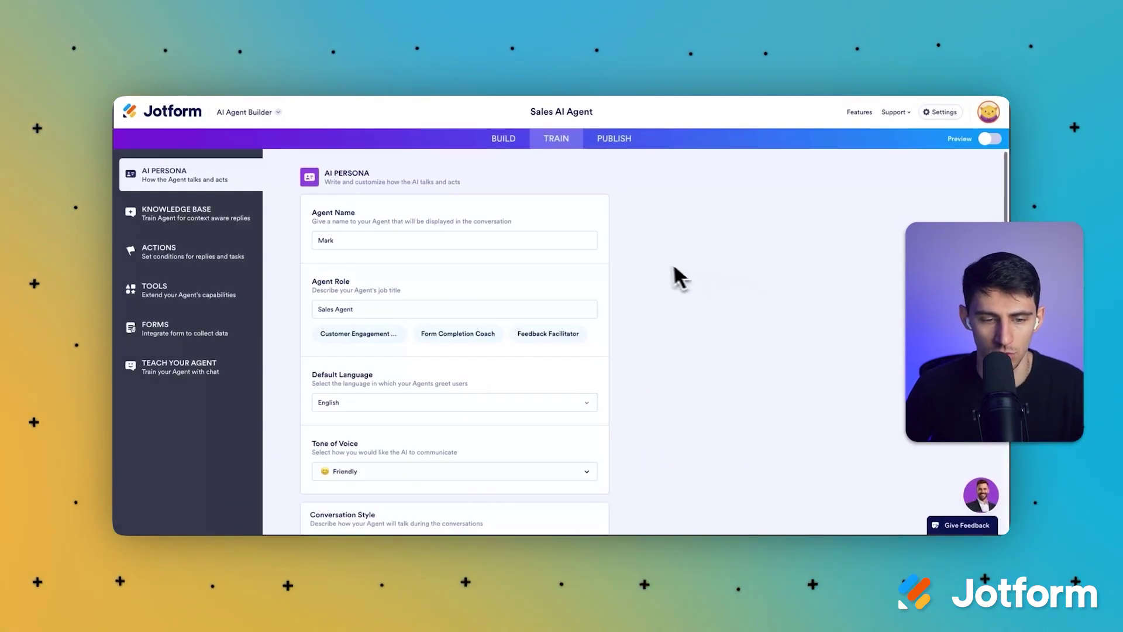
click(257, 257)
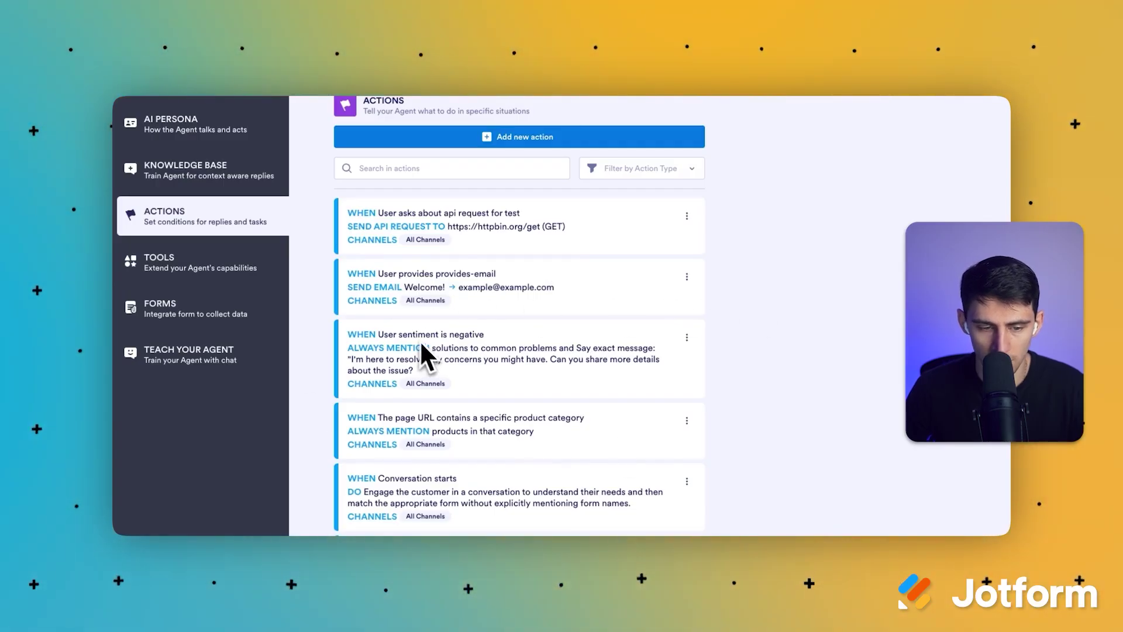
Read through the negative-sentiment and product-category actions in the Actions list.
scroll(422, 353, down, 1)
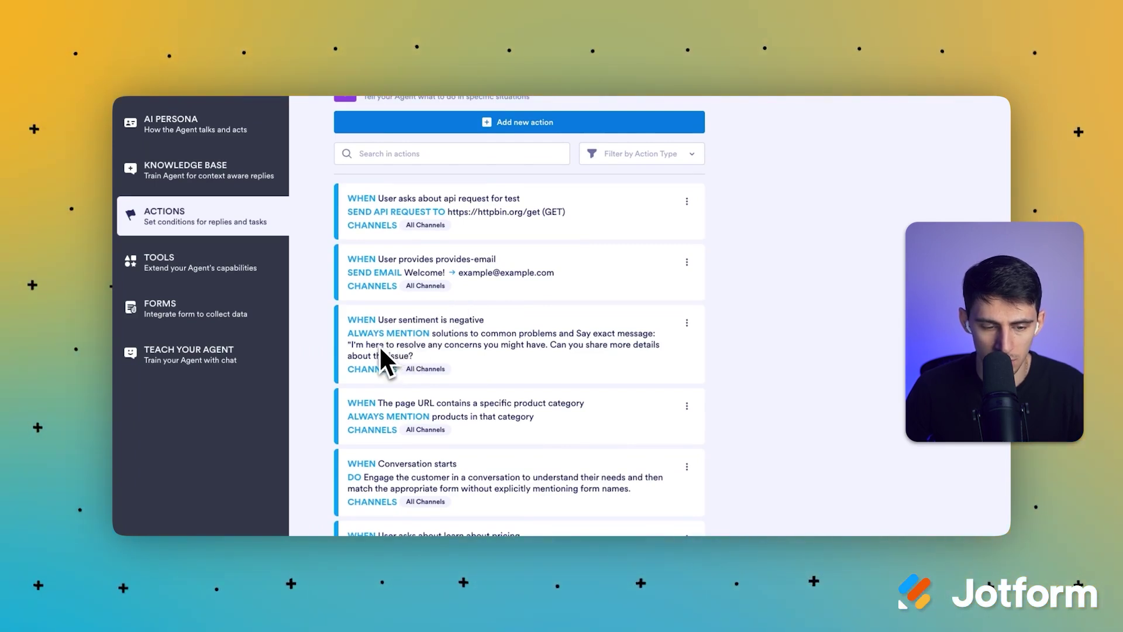
drag(414, 356, 624, 378)
scroll(490, 351, down, 2)
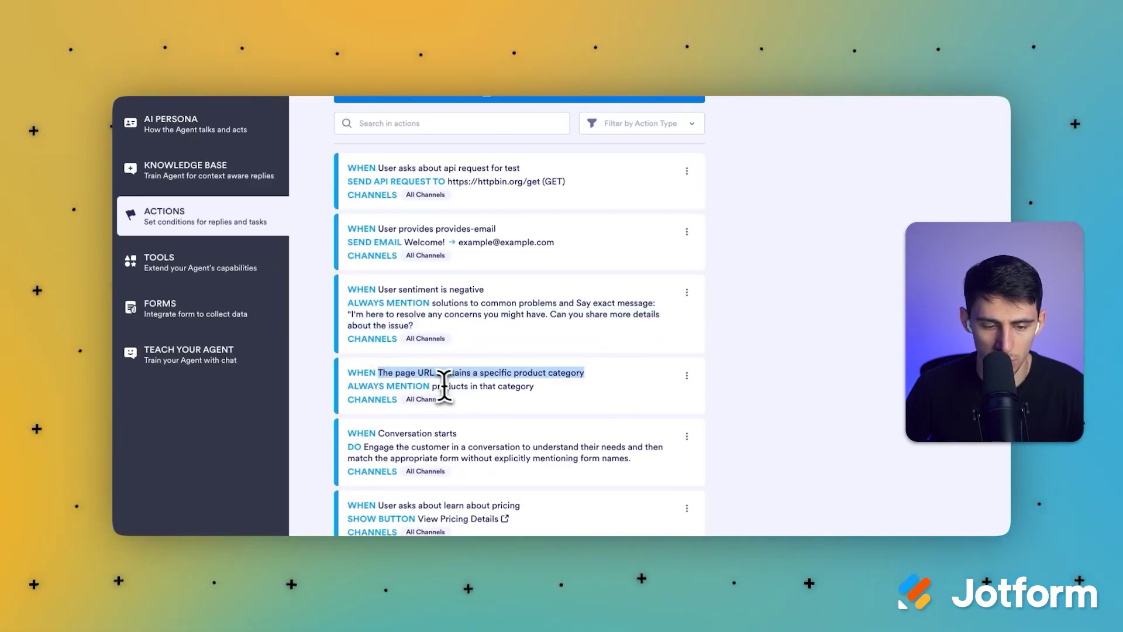
drag(431, 386, 552, 394)
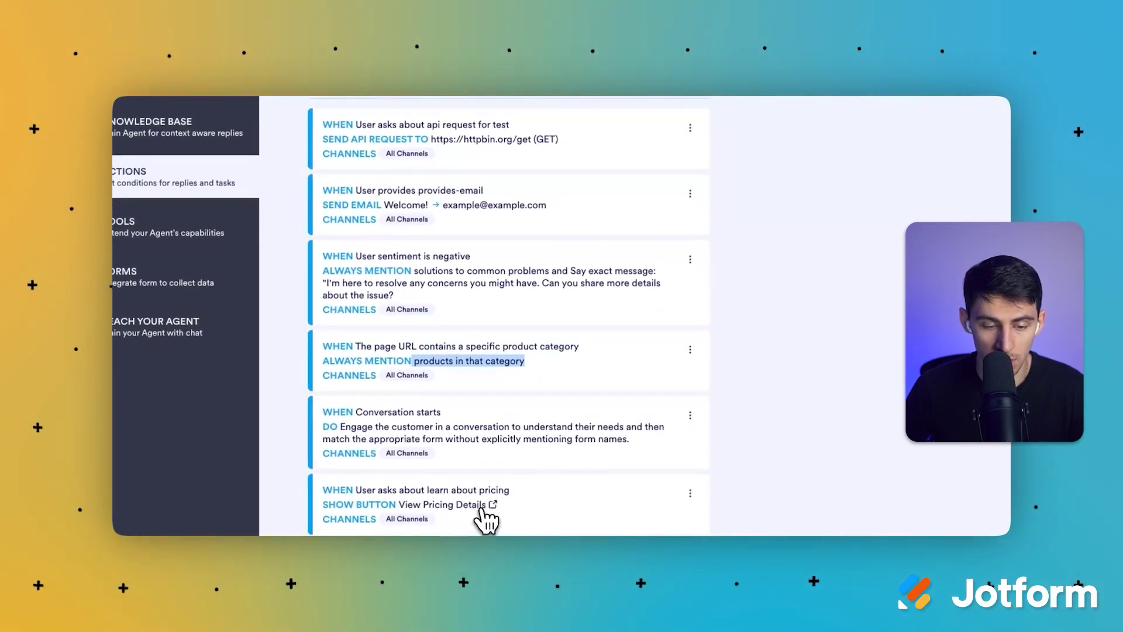
Inspect the View Pricing Details action's edit settings, then return to the list.
click(481, 515)
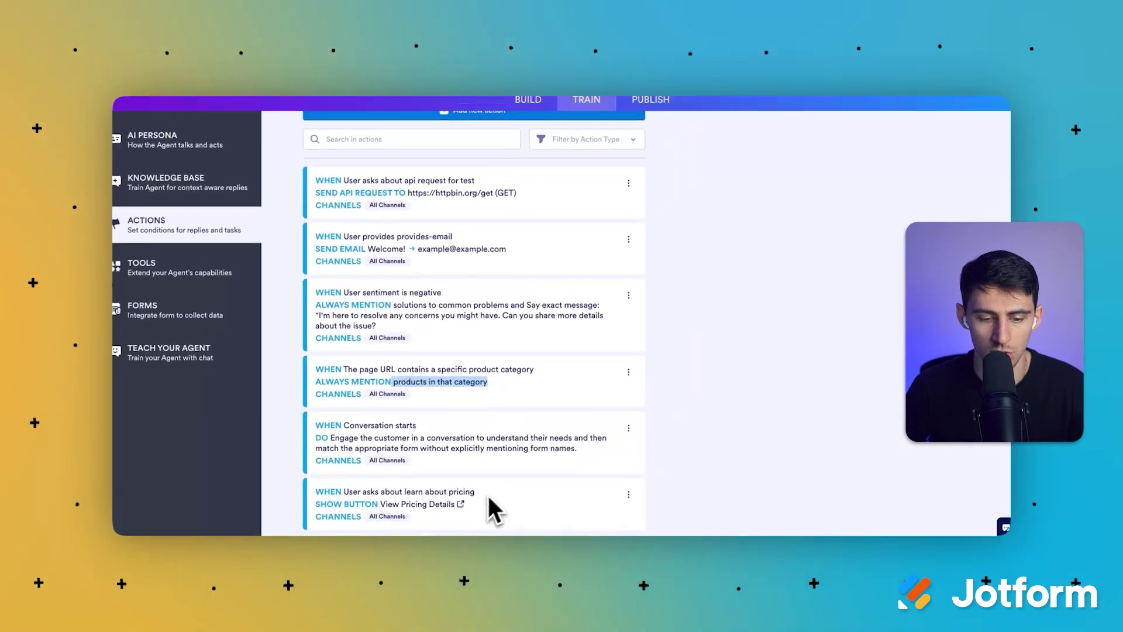
click(628, 494)
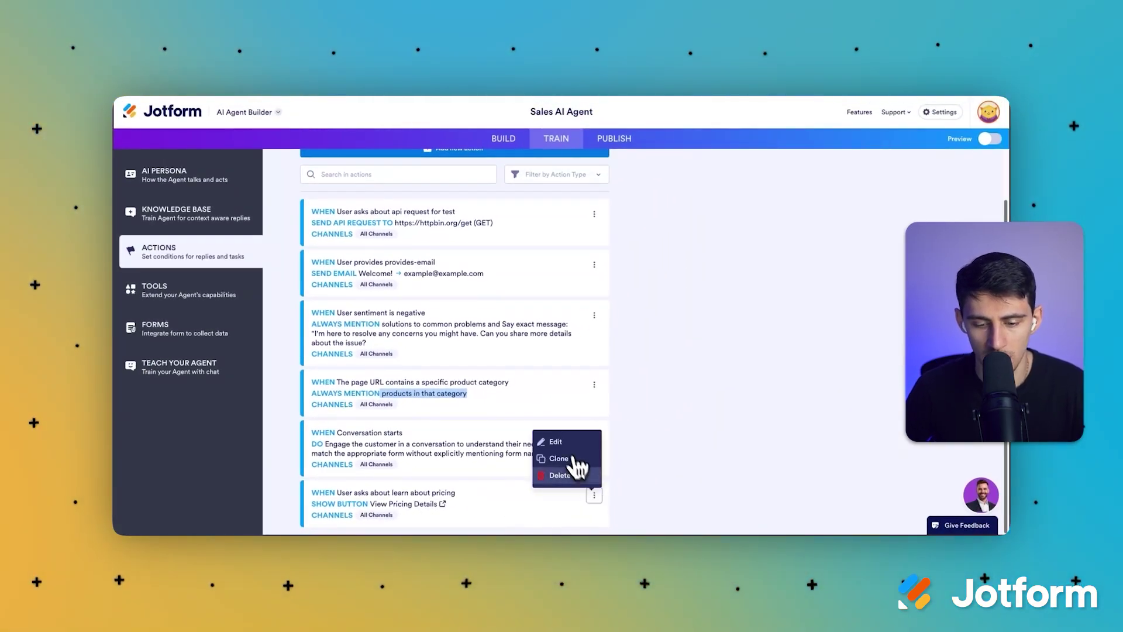
click(557, 442)
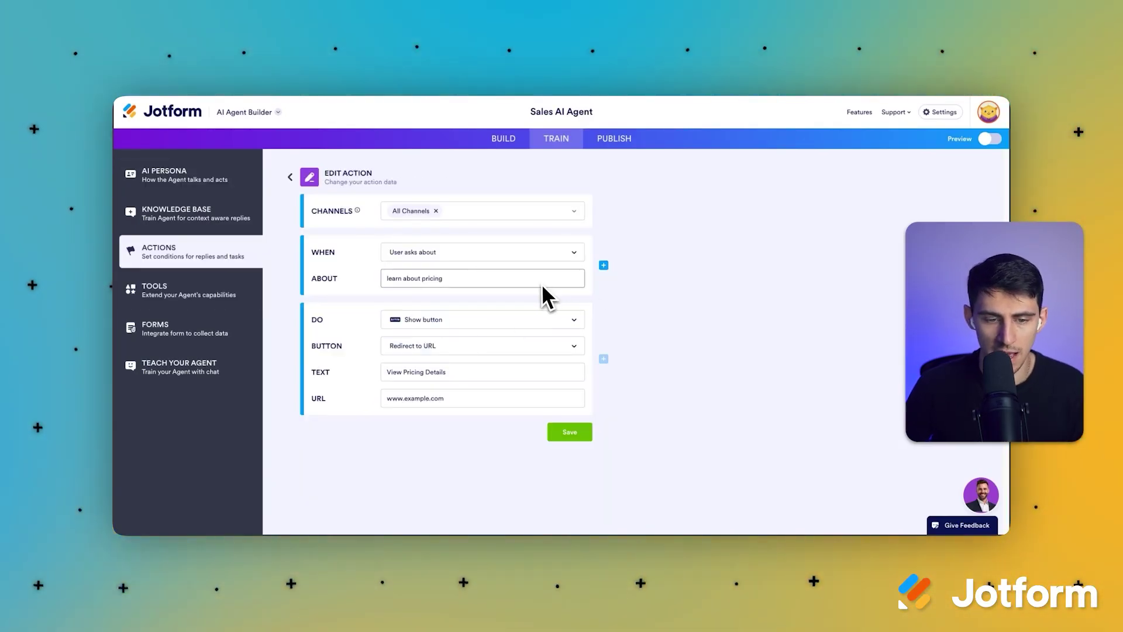
click(291, 177)
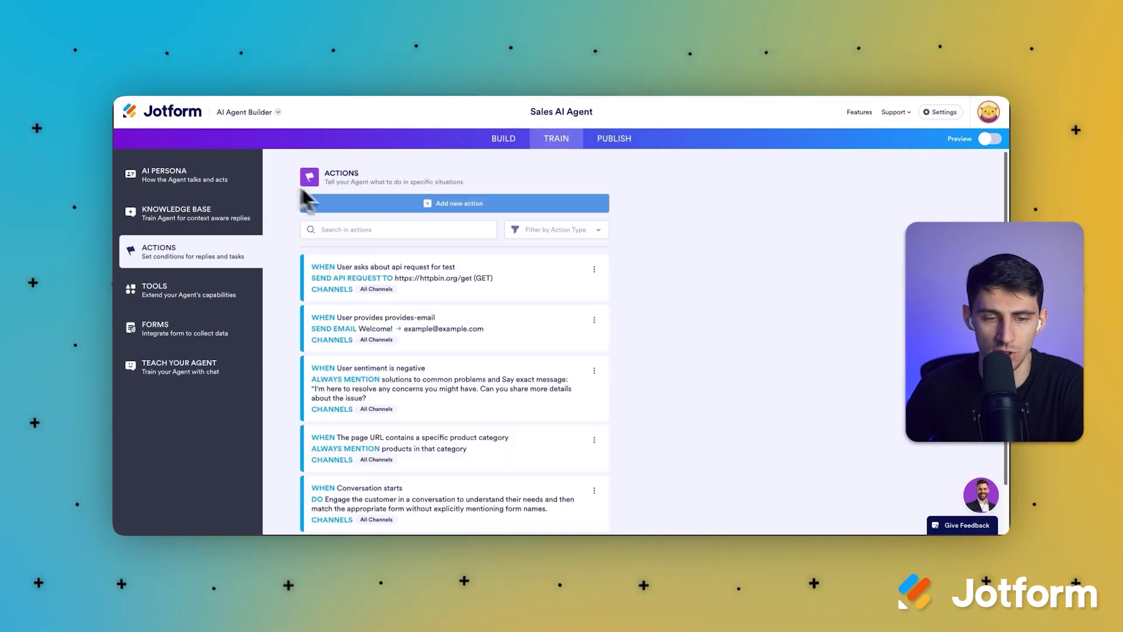
click(237, 298)
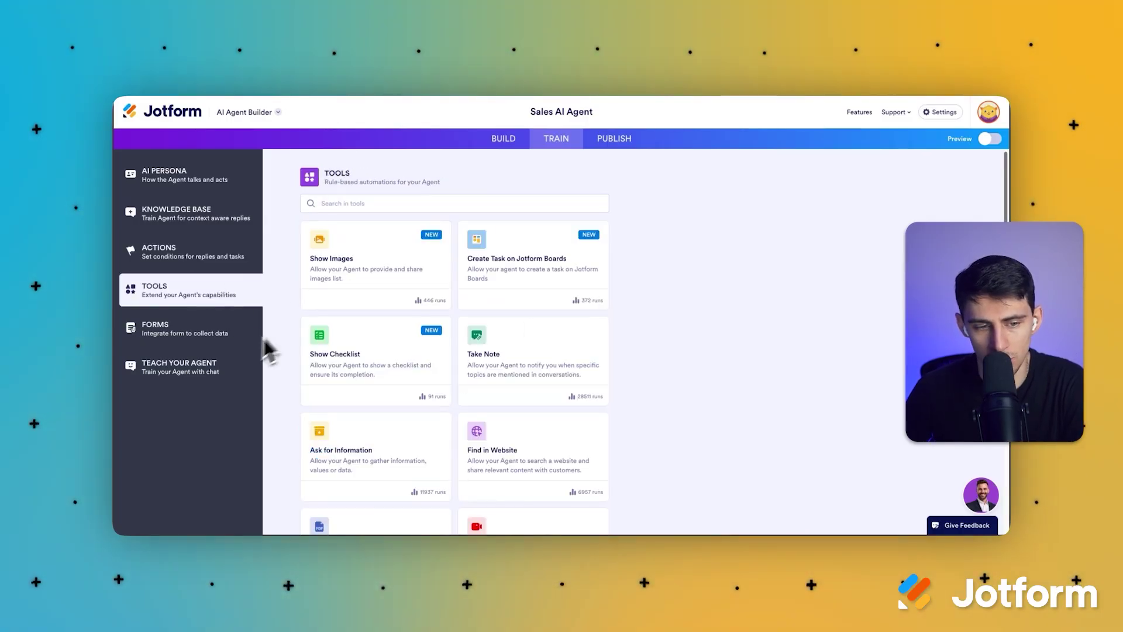
Browse the catalogue of available agent tools.
scroll(570, 339, down, 5)
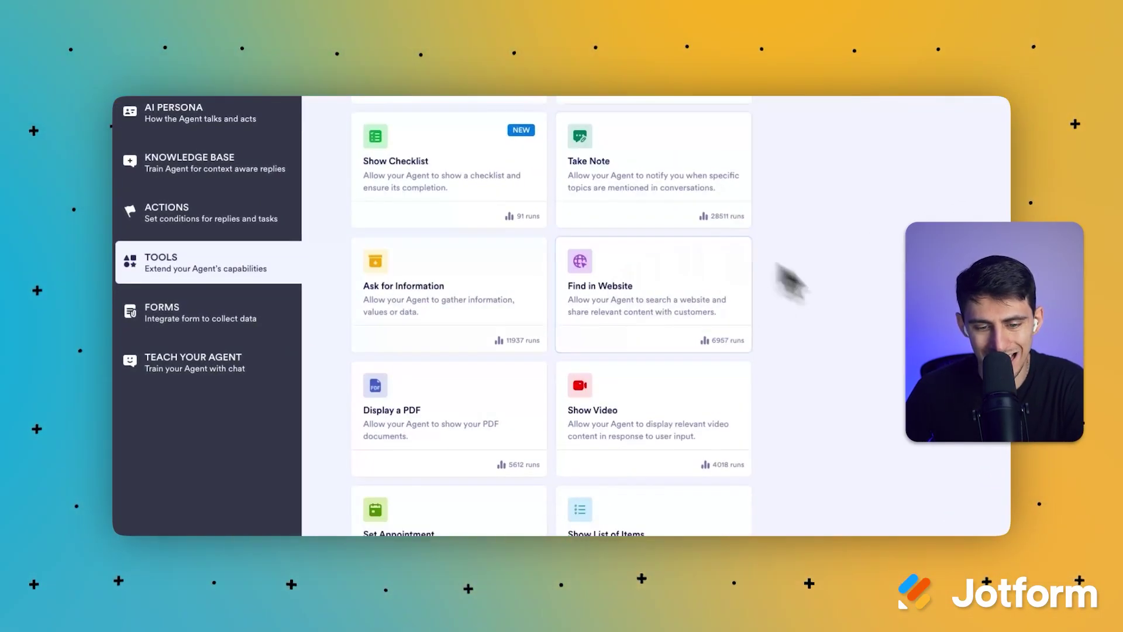
scroll(684, 359, down, 10)
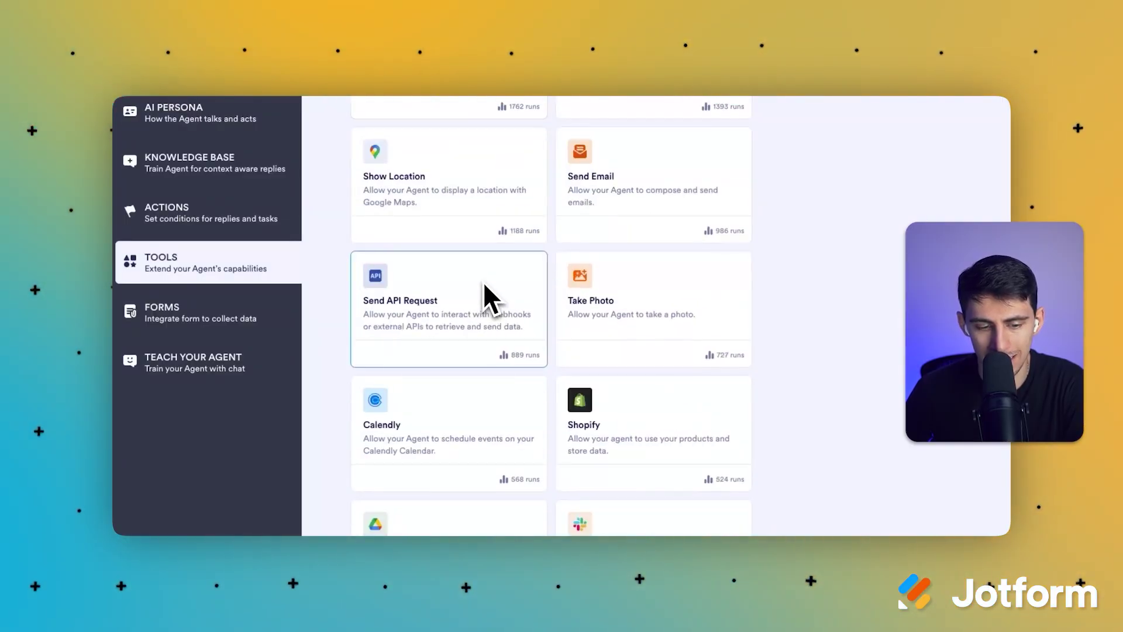
click(186, 218)
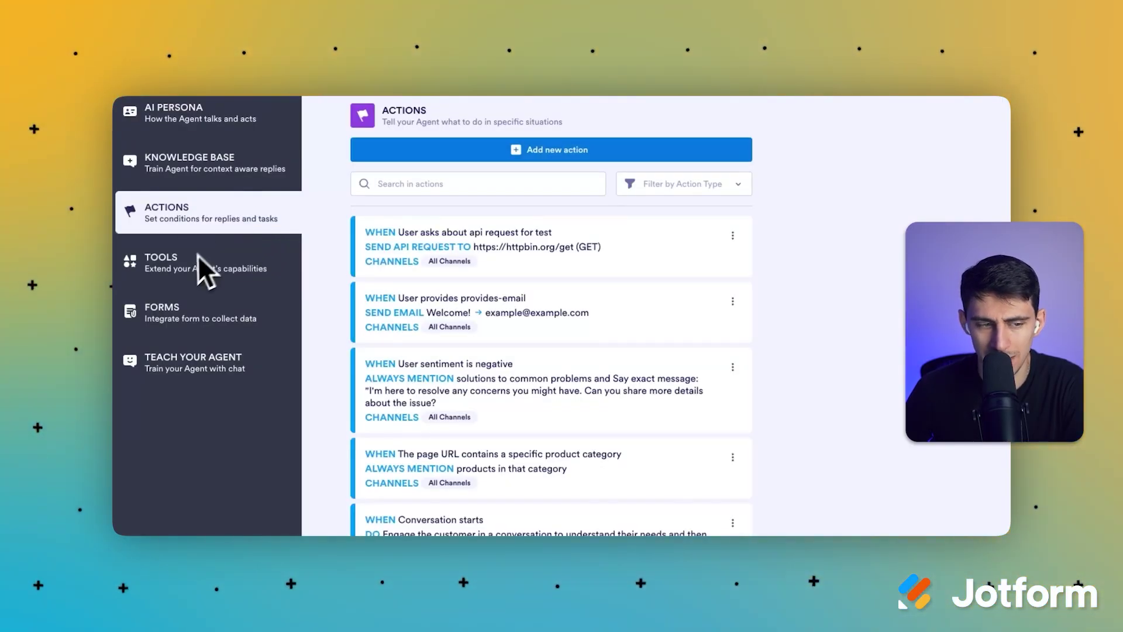
click(205, 270)
scroll(644, 327, down, 10)
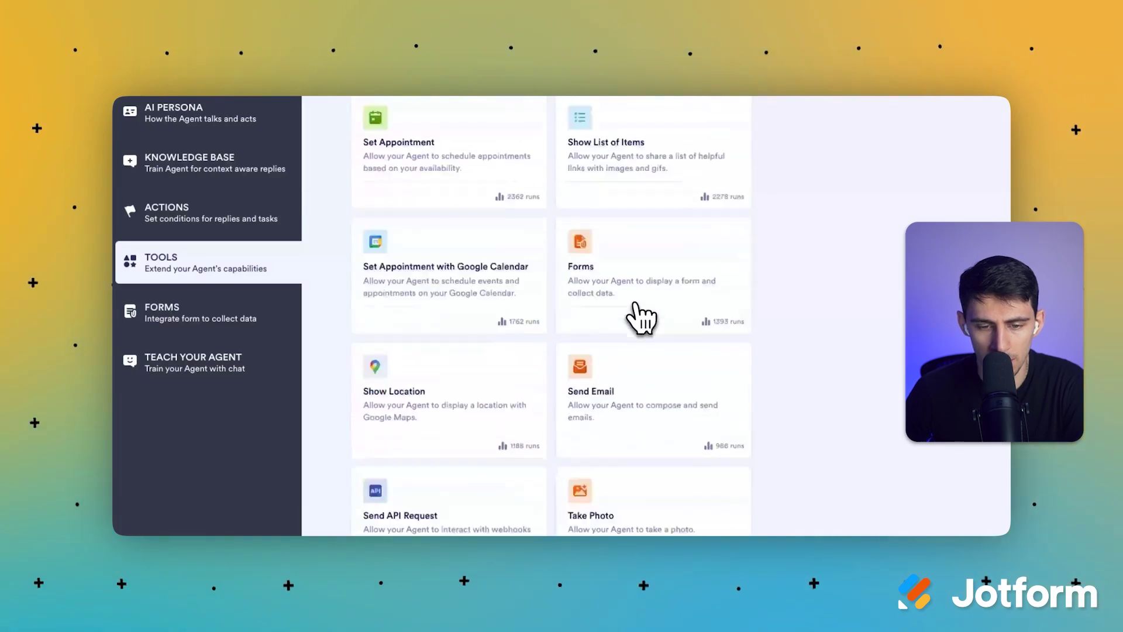
scroll(636, 304, up, 10)
Search tools for 'calen' and open Set Appointment with Google Calendar's agent prompt.
click(557, 150)
text(calen)
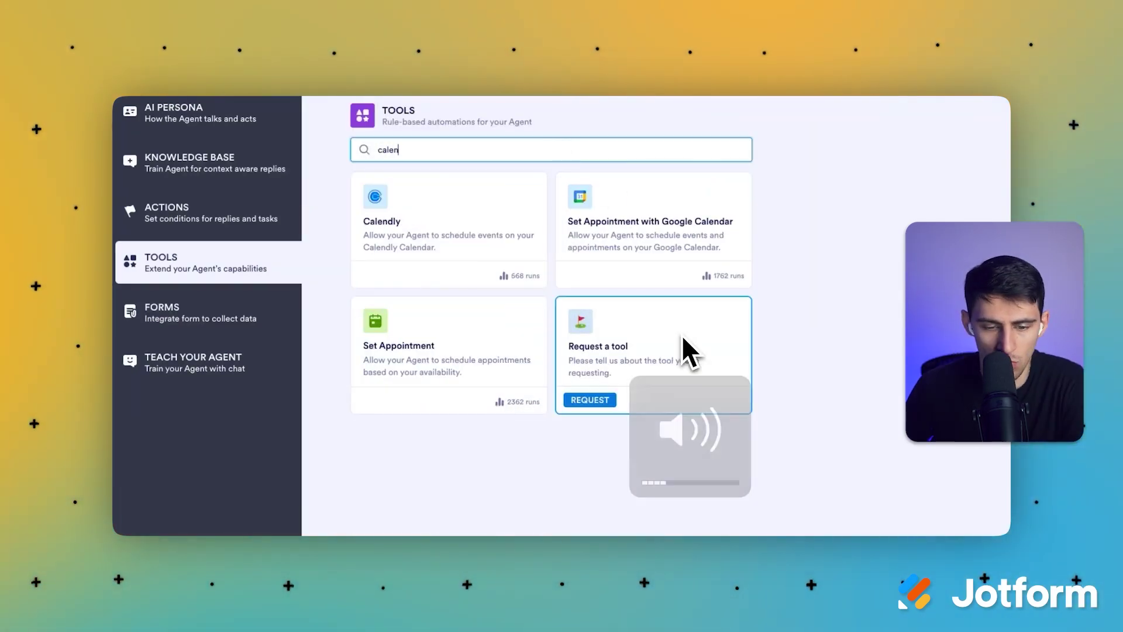
click(637, 244)
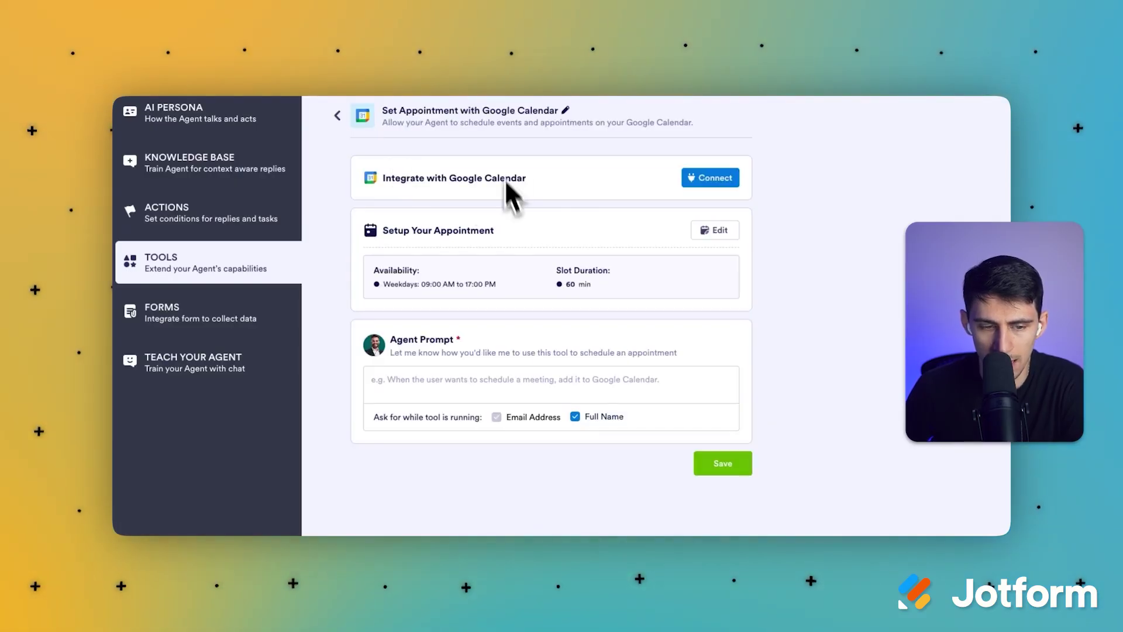
click(682, 385)
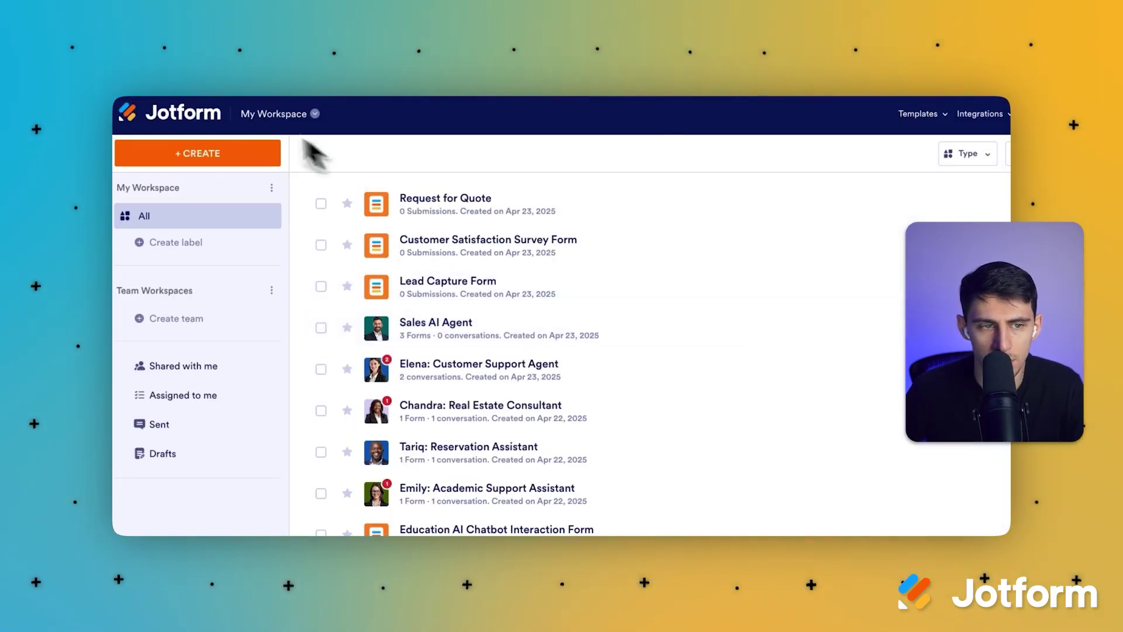
click(437, 286)
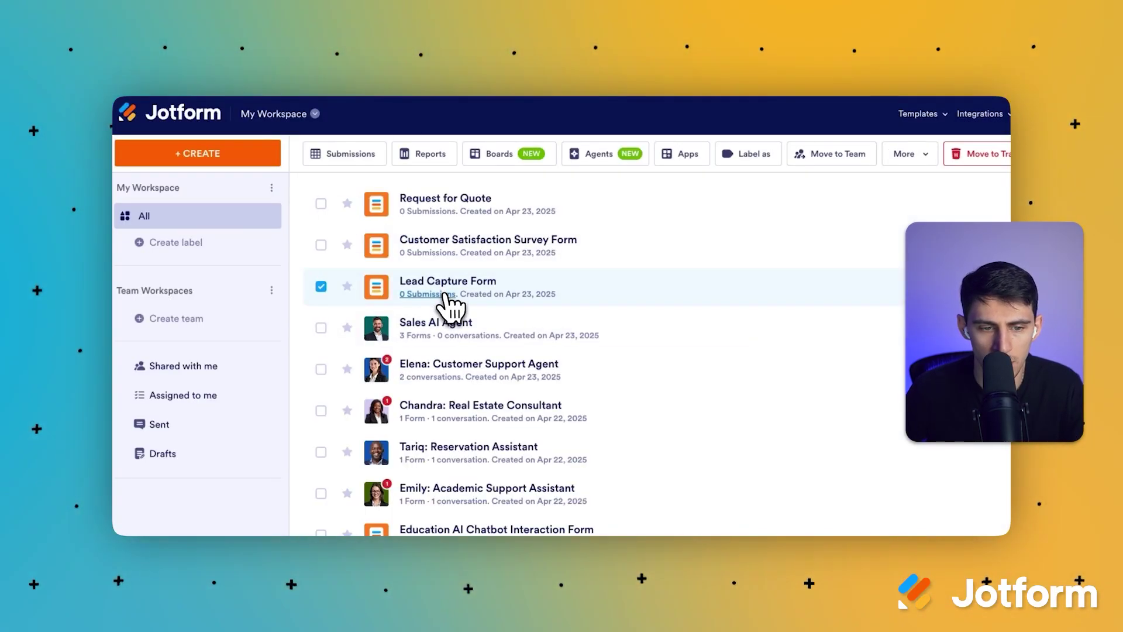
double_click(442, 295)
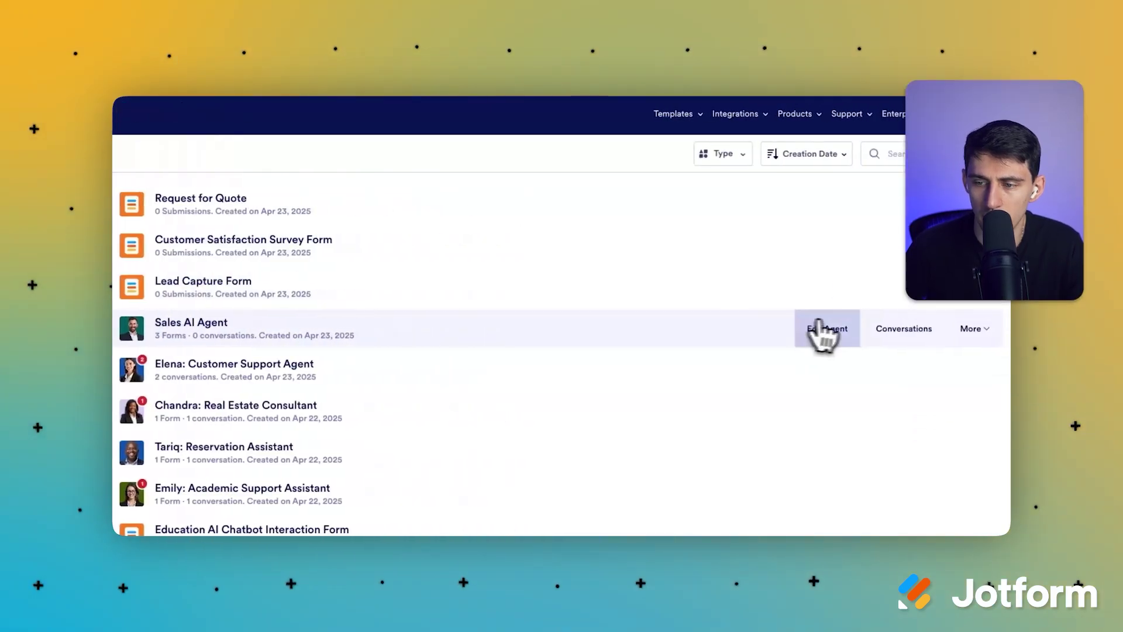
click(855, 296)
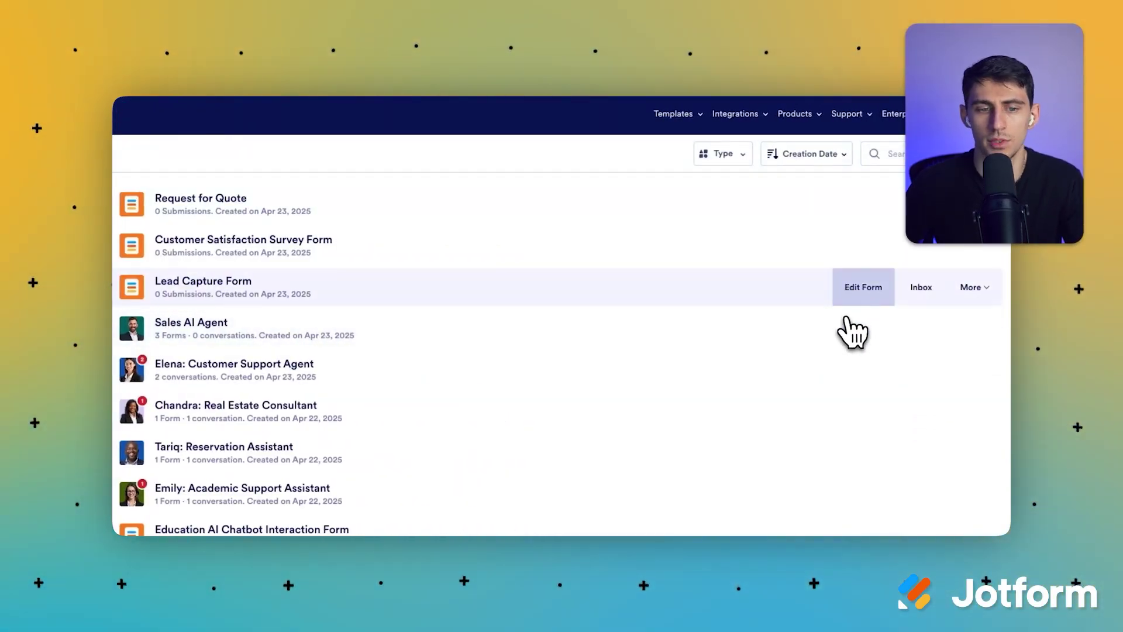
scroll(584, 270, down, 5)
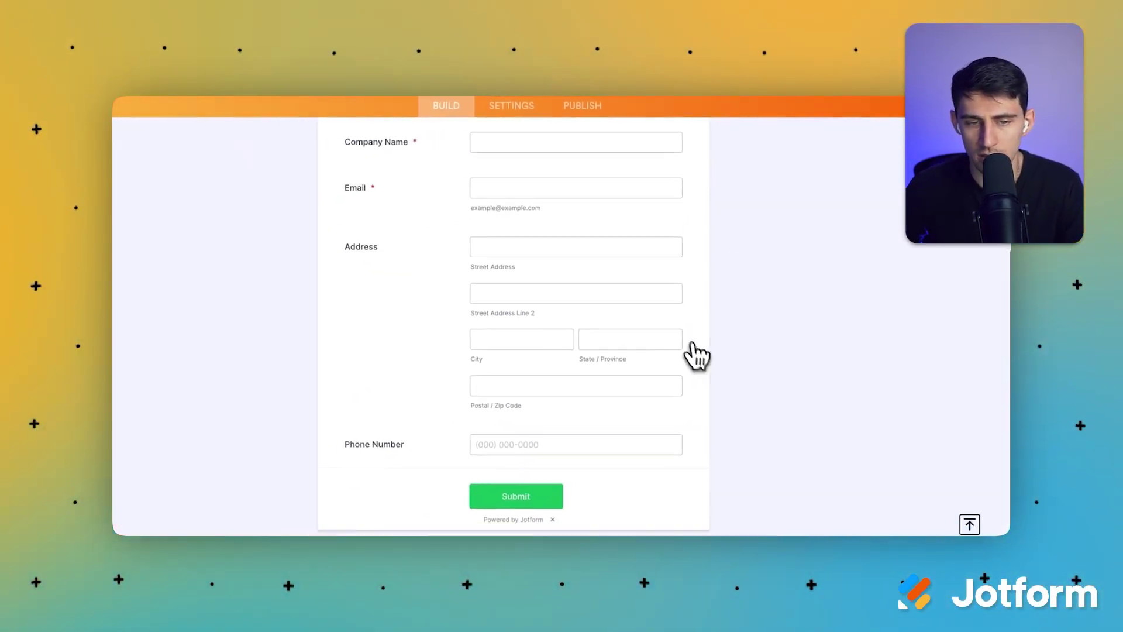
scroll(697, 353, up, 5)
click(574, 272)
scroll(553, 281, down, 2)
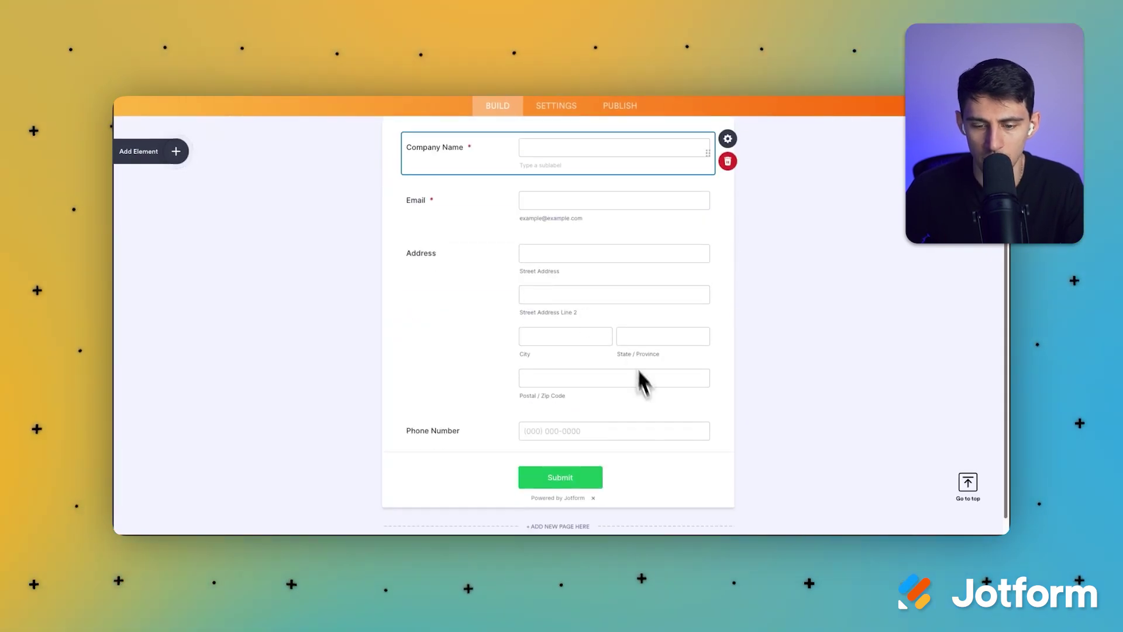
scroll(726, 293, up, 3)
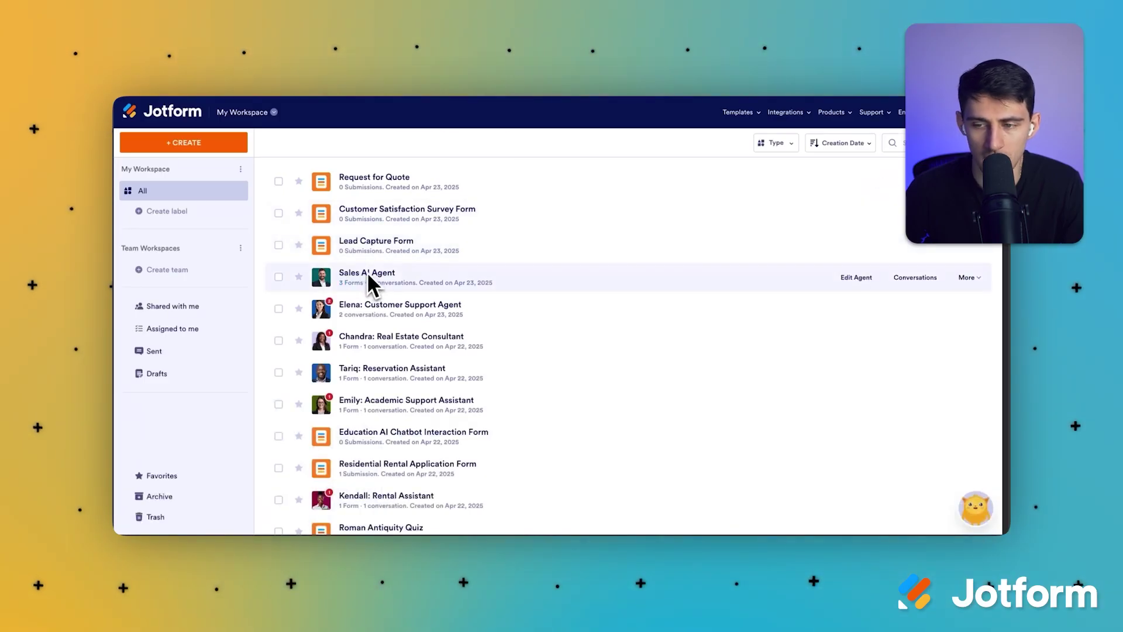
Open the Sales AI Agent's public chat page and start Capture lead information.
click(364, 283)
click(857, 281)
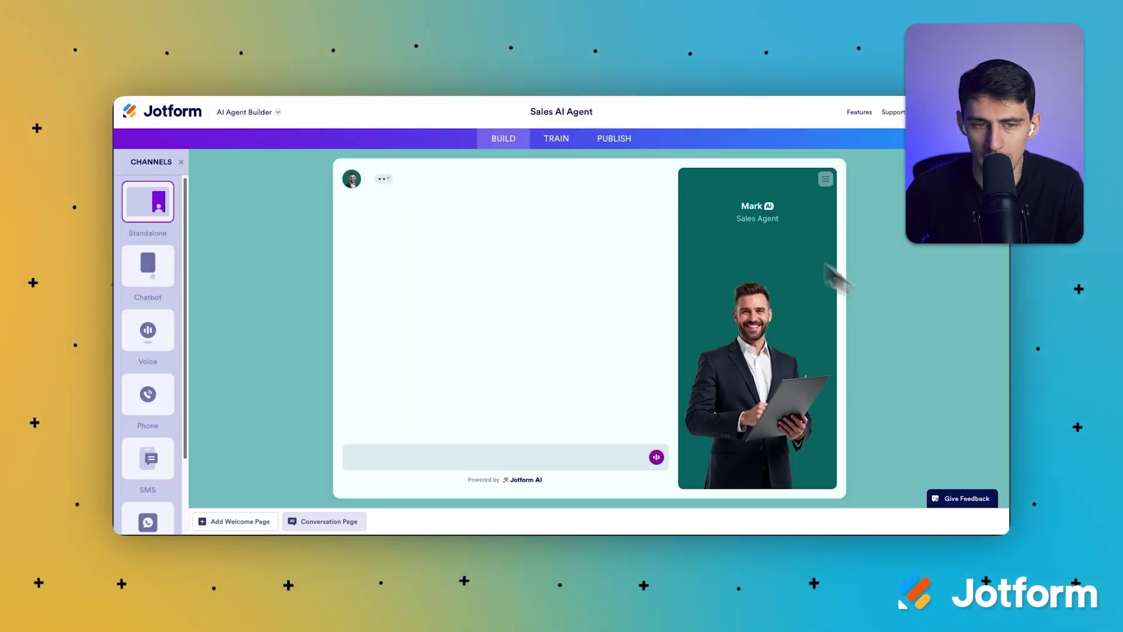
click(611, 141)
click(577, 260)
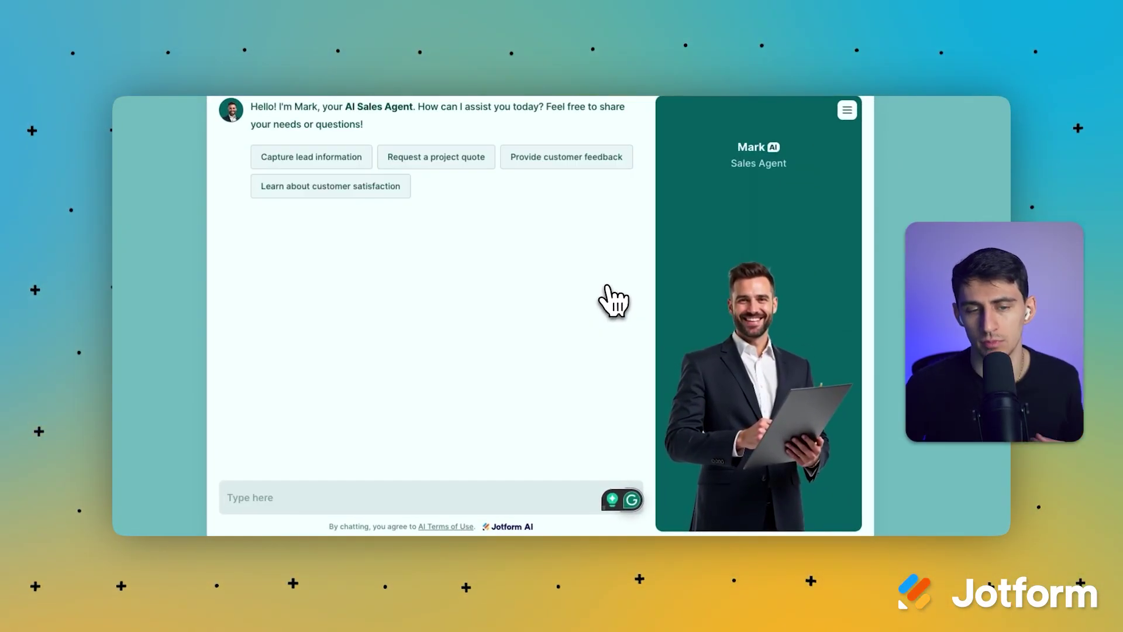
click(321, 159)
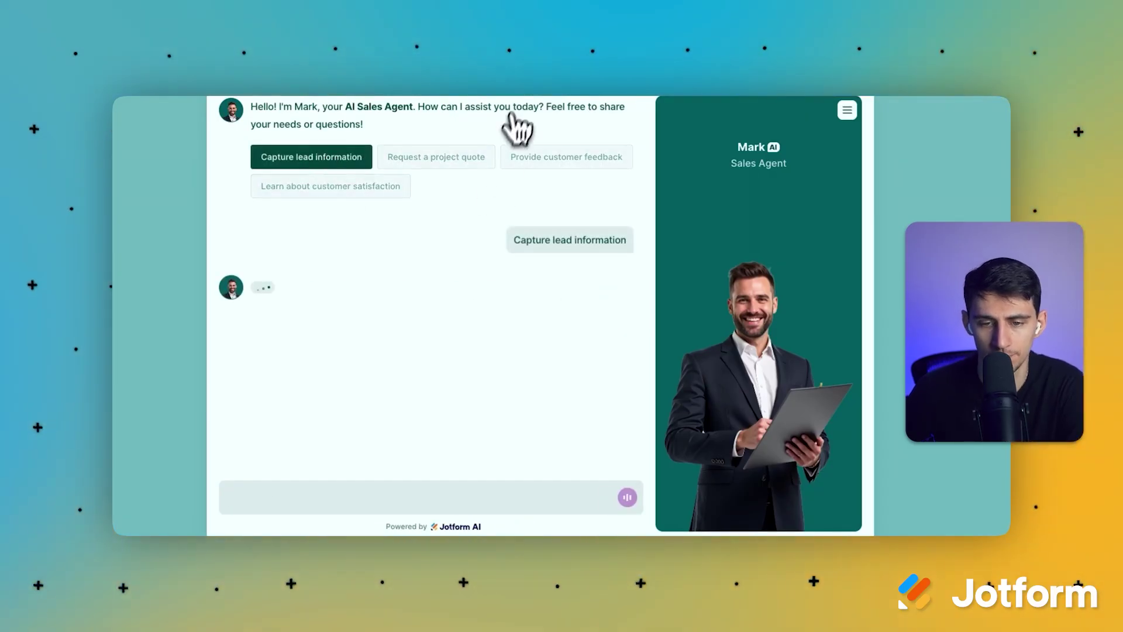
Answer Mark's prompts with the lead's full name, company name and email.
click(418, 498)
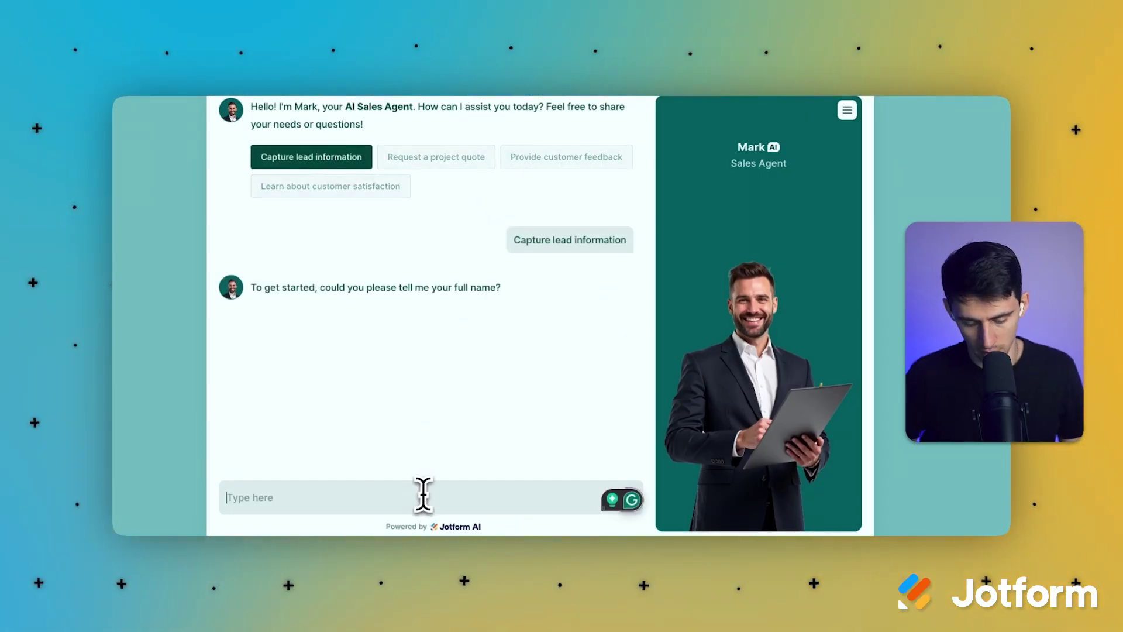
key(Return)
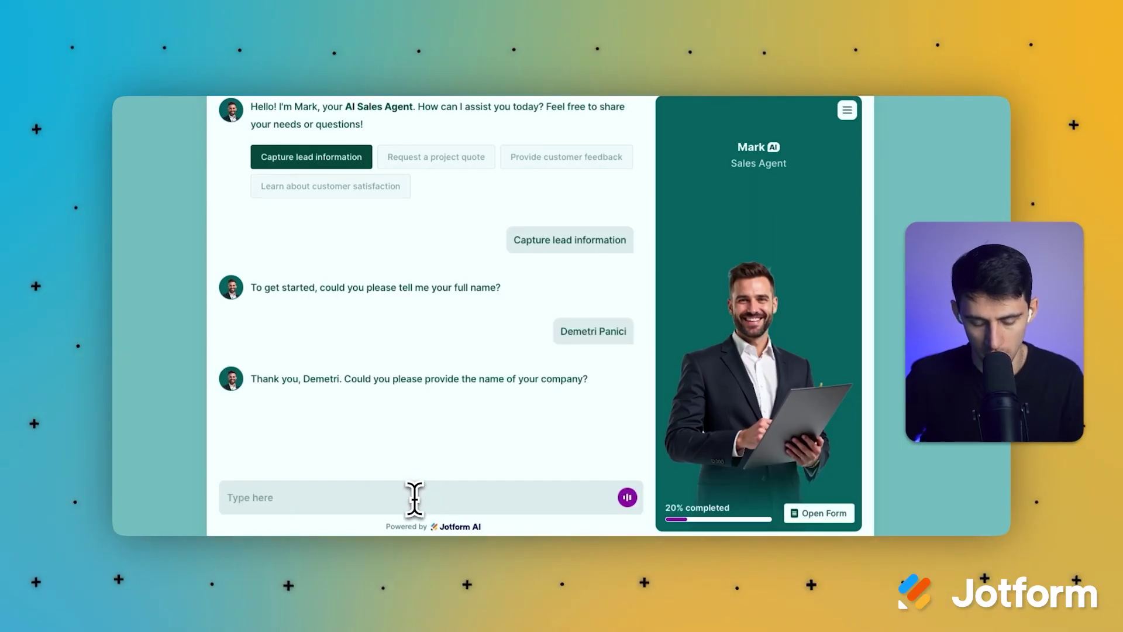
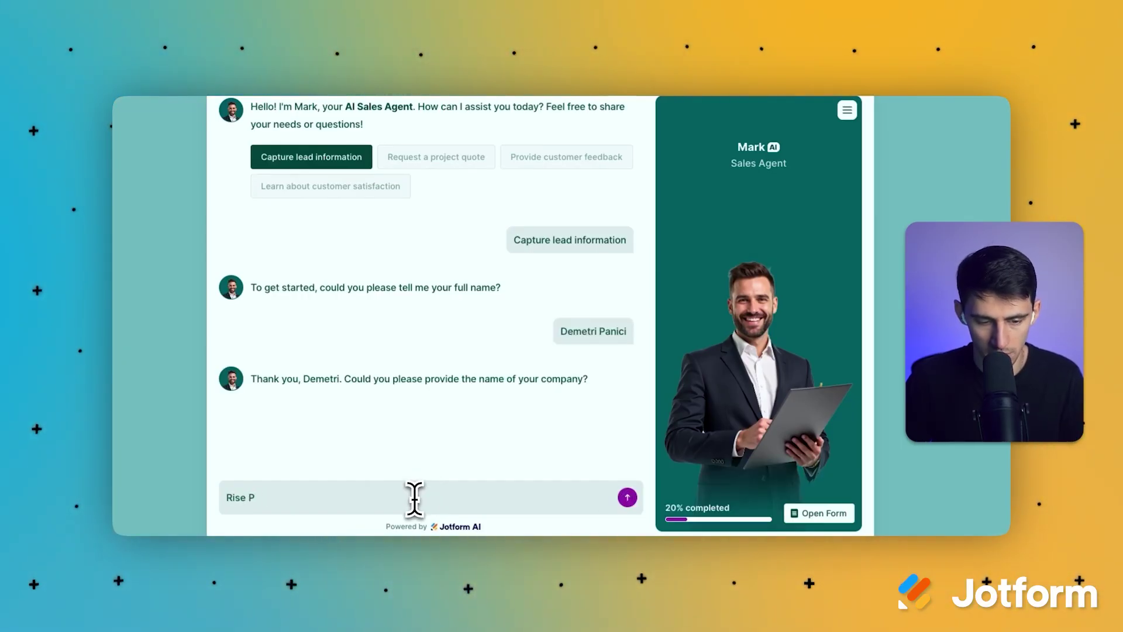
key(Return)
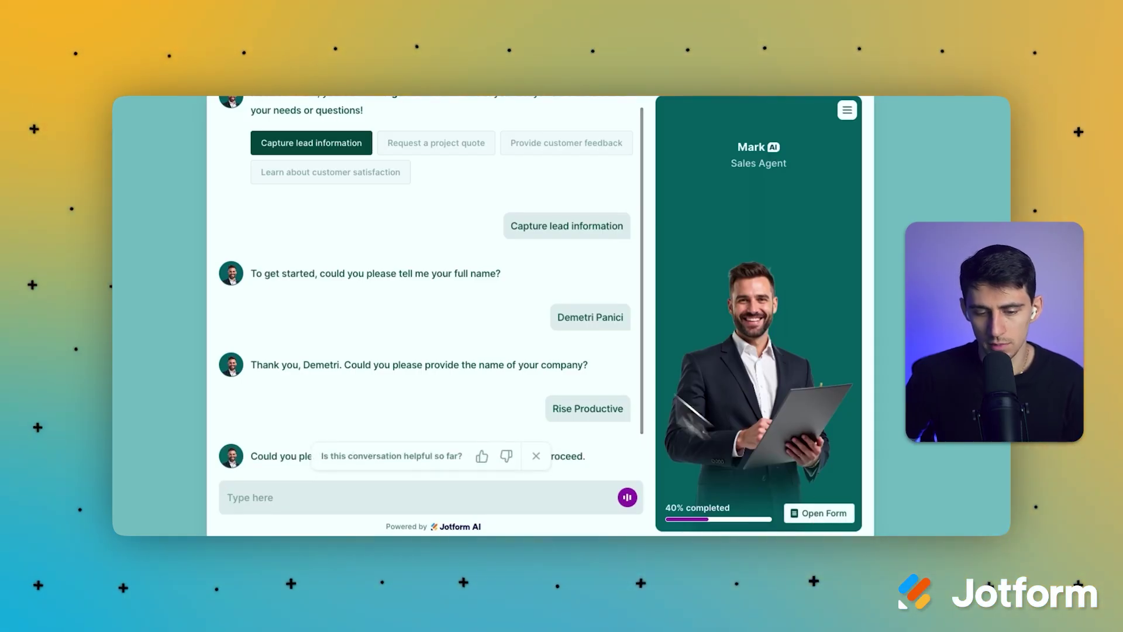
click(481, 455)
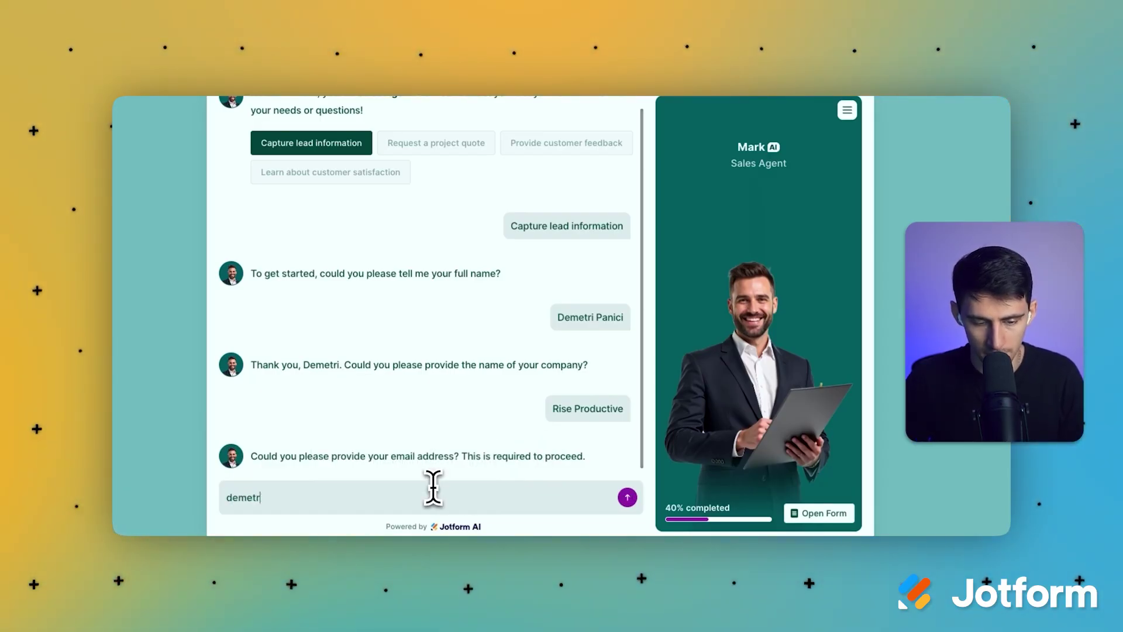
key(Return)
drag(462, 364, 587, 366)
click(446, 257)
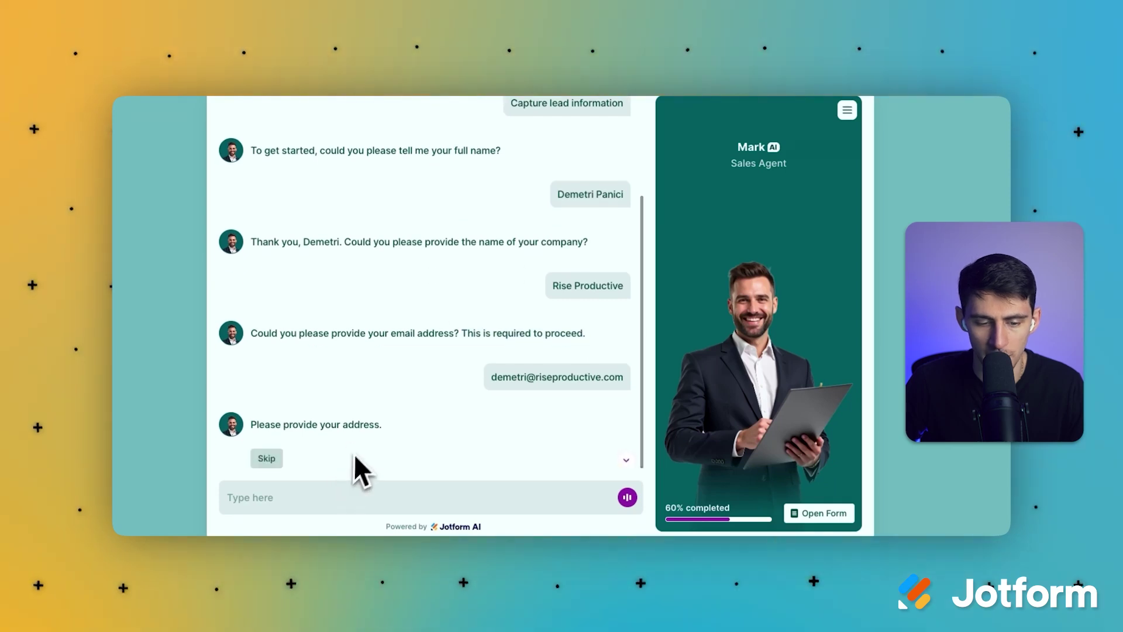
Skip the address, send the phone number, then review and submit the lead form.
click(276, 460)
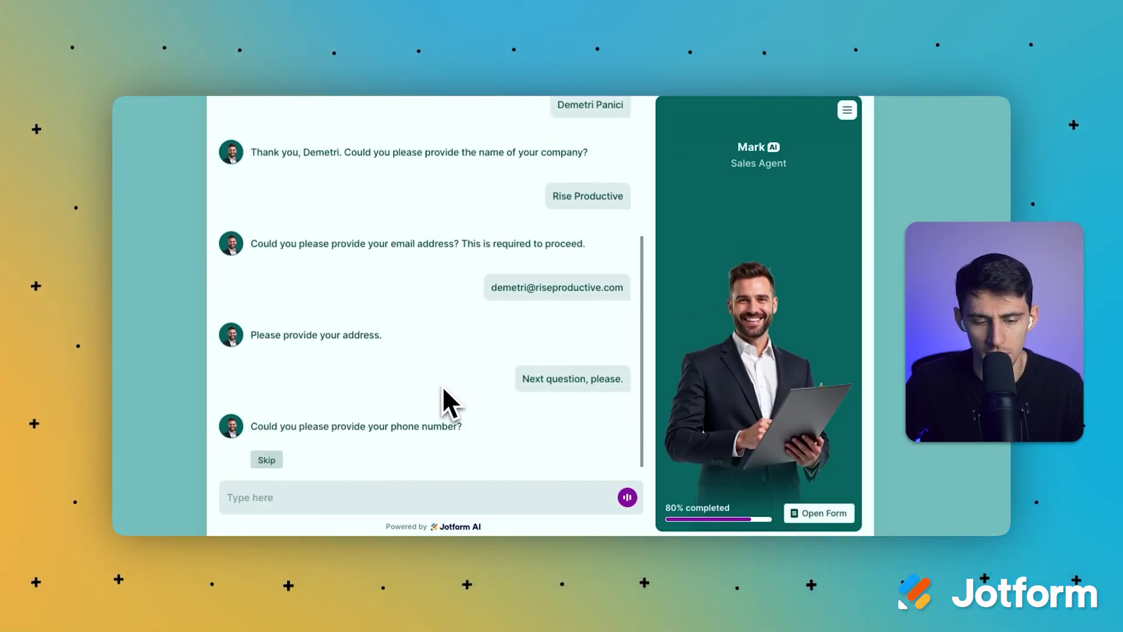
click(300, 500)
key(Return)
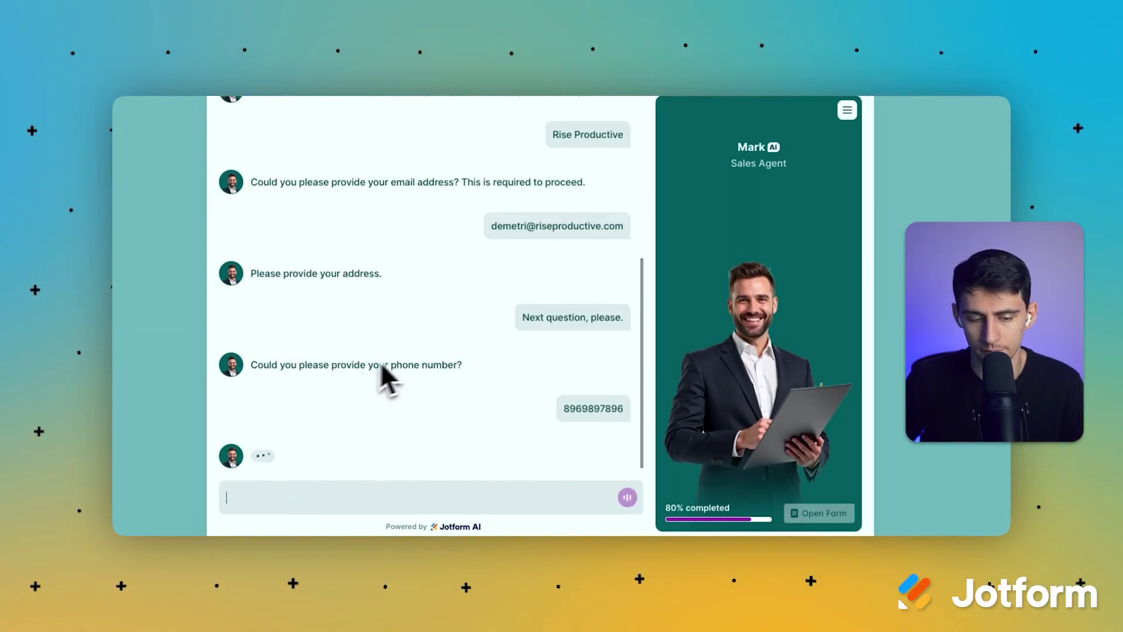
click(358, 451)
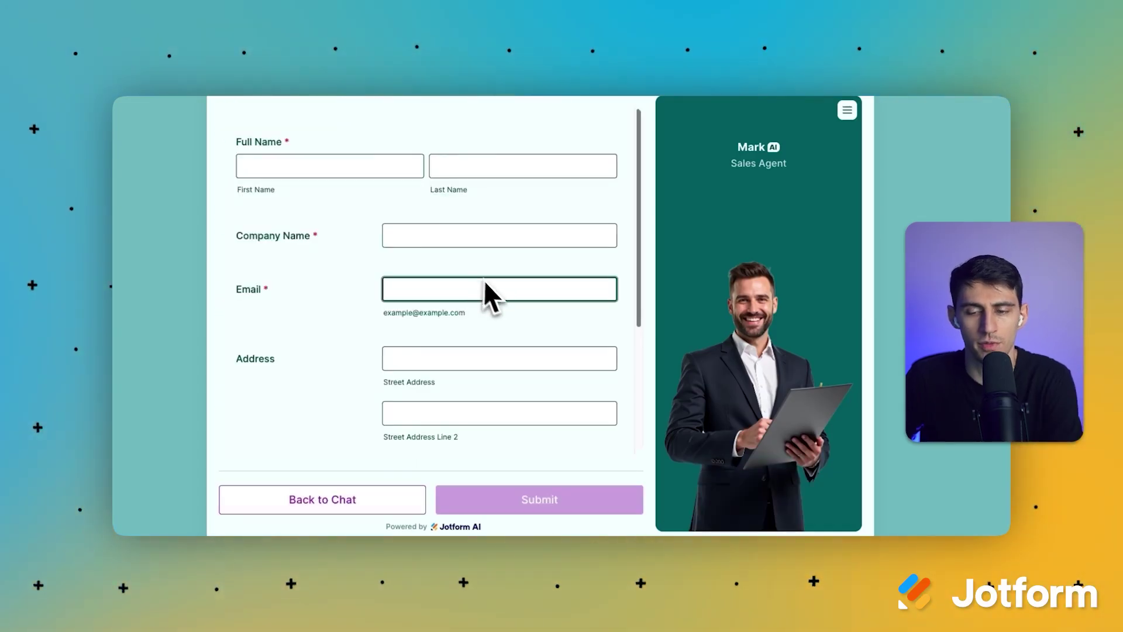
scroll(413, 293, down, 3)
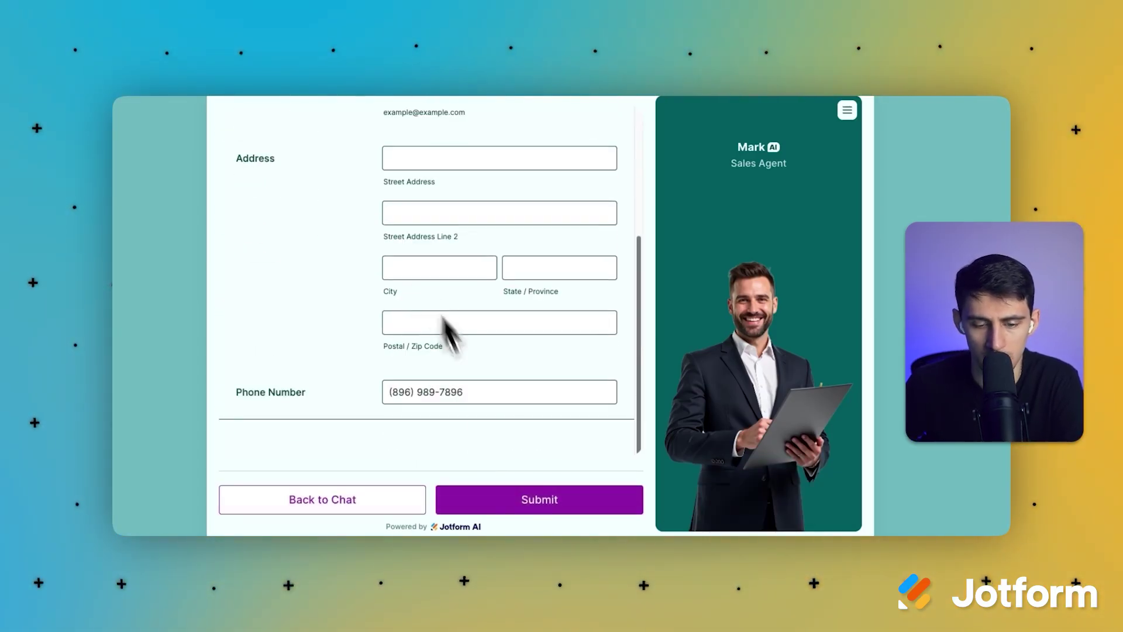
click(519, 506)
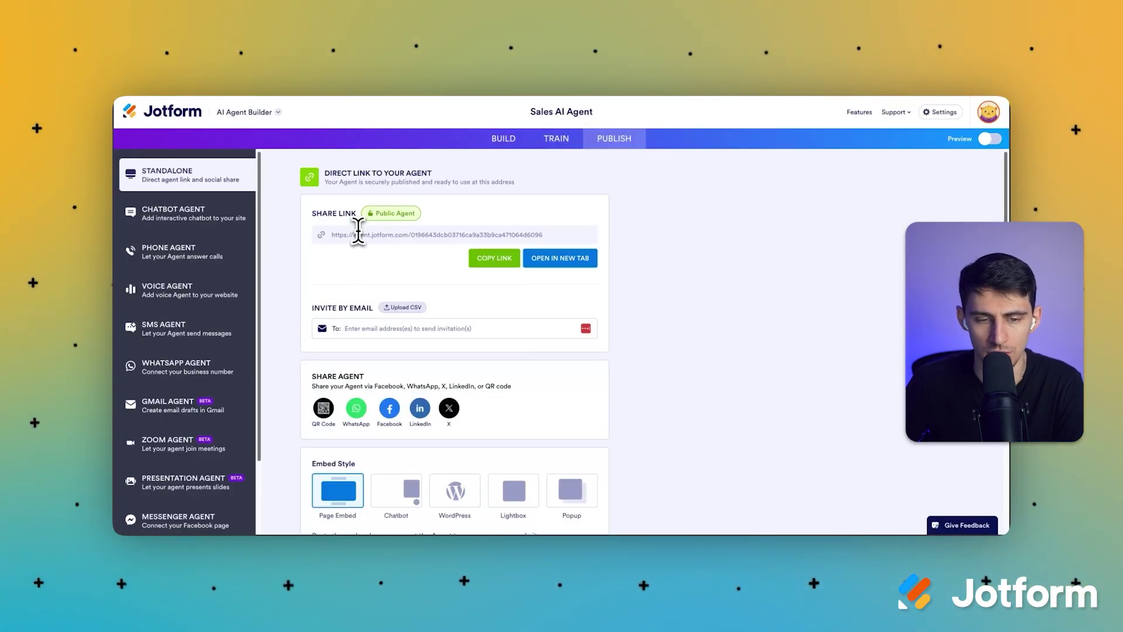
Review the Gmail Agent and Zoom Agent publishing options for the Sales AI Agent.
scroll(182, 328, down, 3)
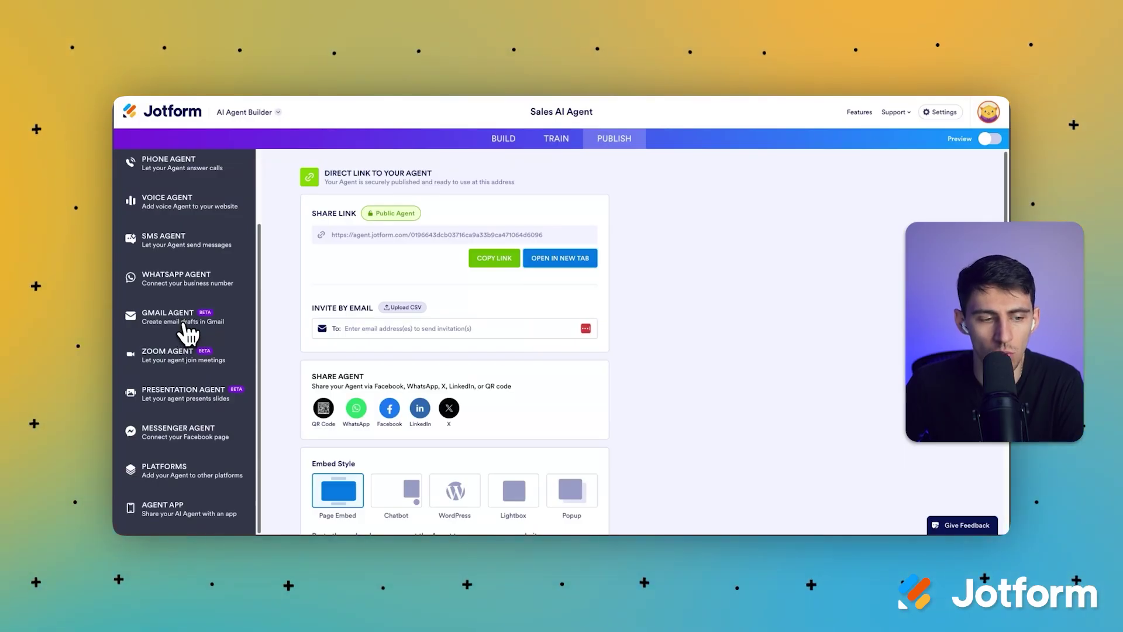
click(187, 334)
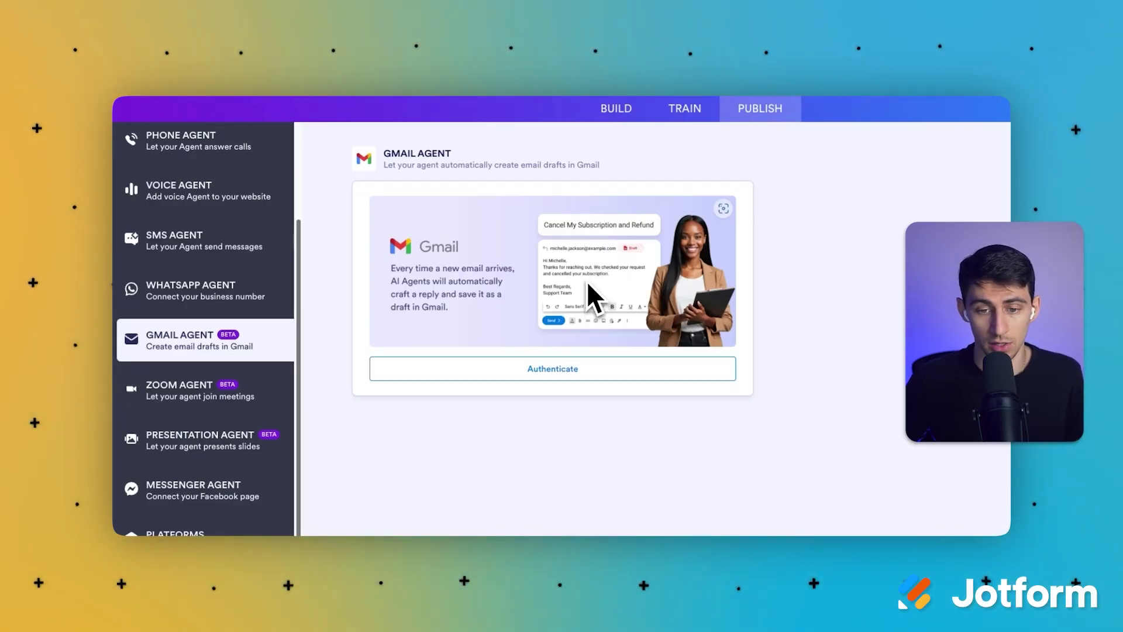
click(227, 383)
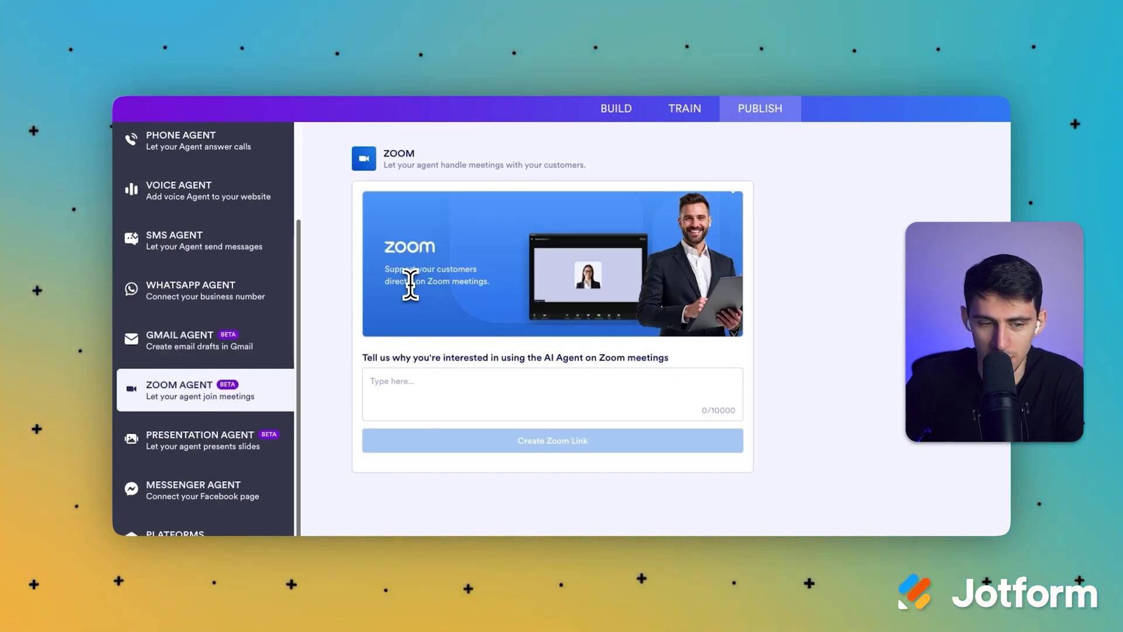
drag(410, 286, 486, 277)
click(486, 276)
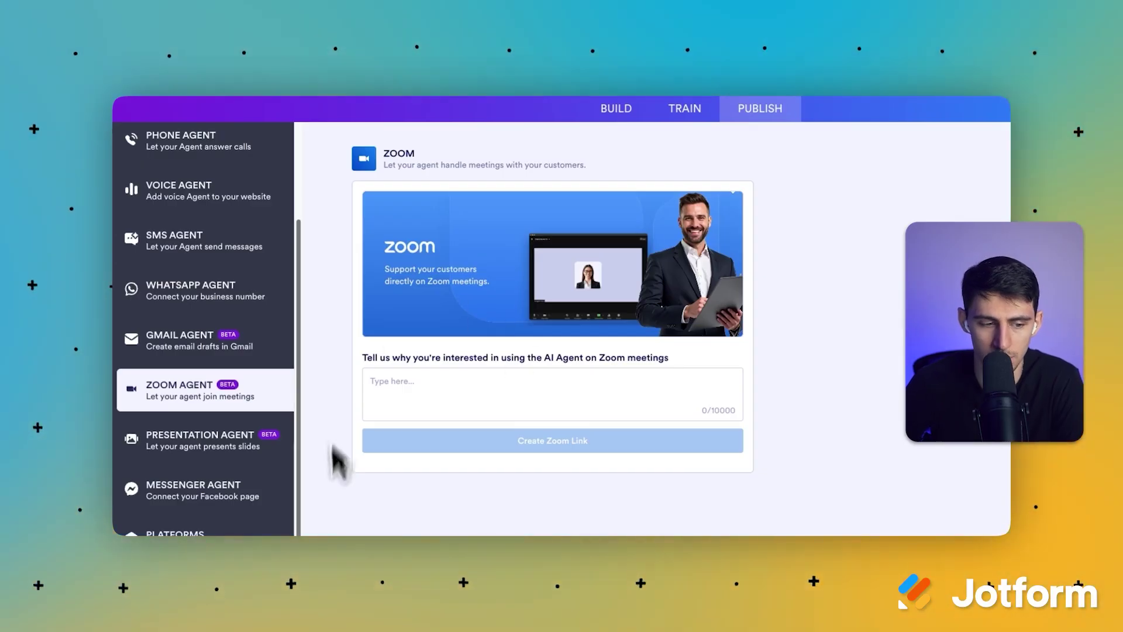
click(220, 439)
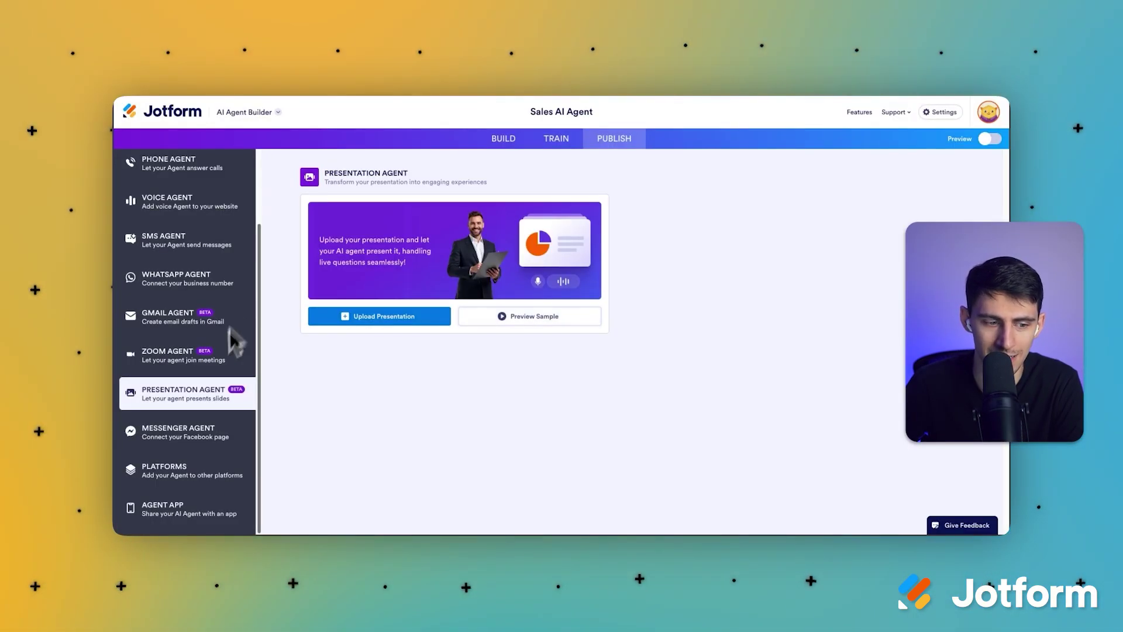
Upload a presentation file to the Presentation Agent for analysis and script generation.
click(365, 321)
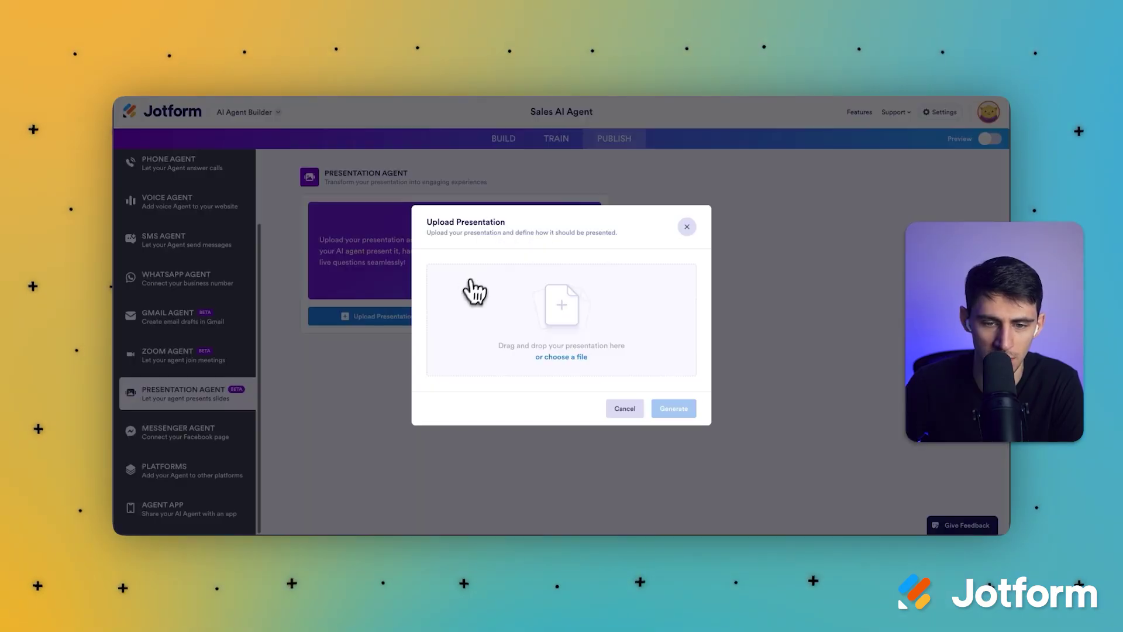
click(613, 405)
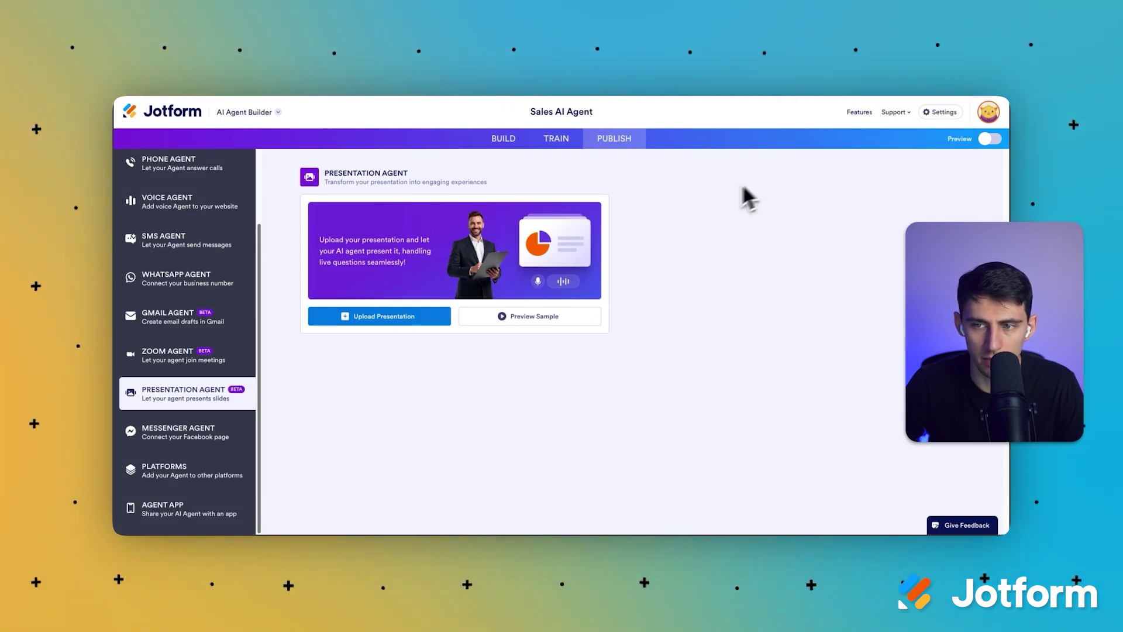
click(374, 319)
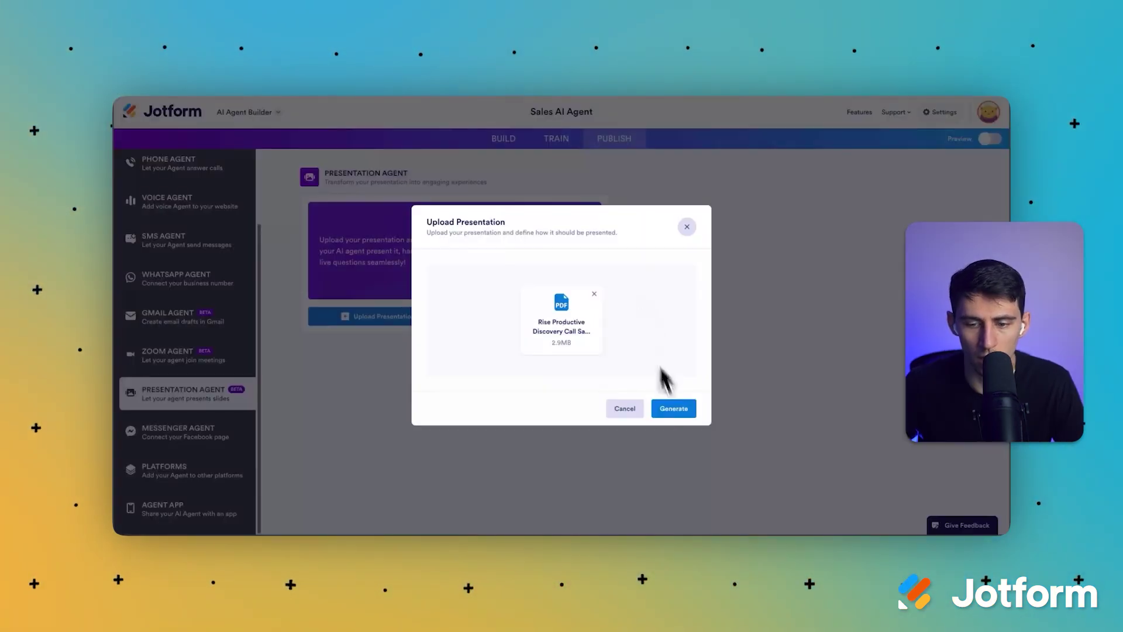
click(667, 405)
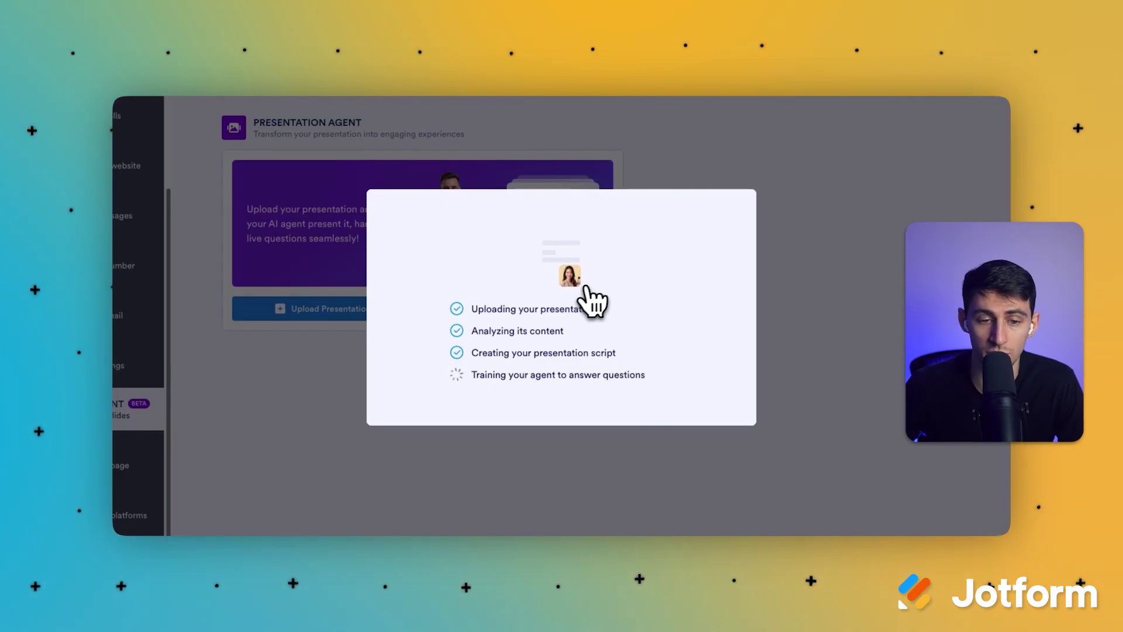
mouse_move(223, 427)
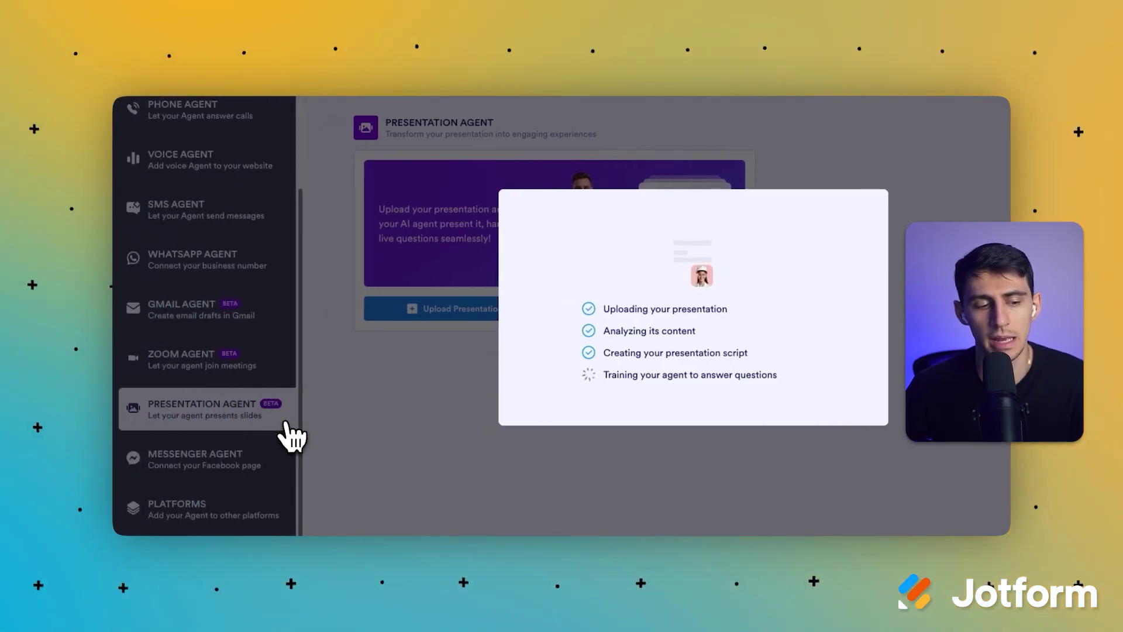